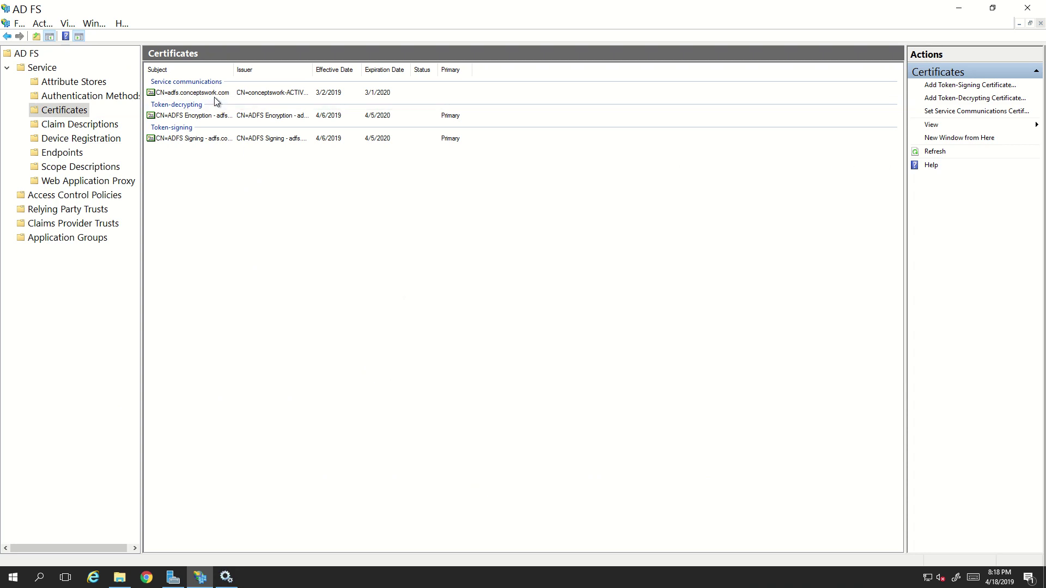
- Show the Endpoints list under Service in the AD FS console tree
left_click(62, 157)
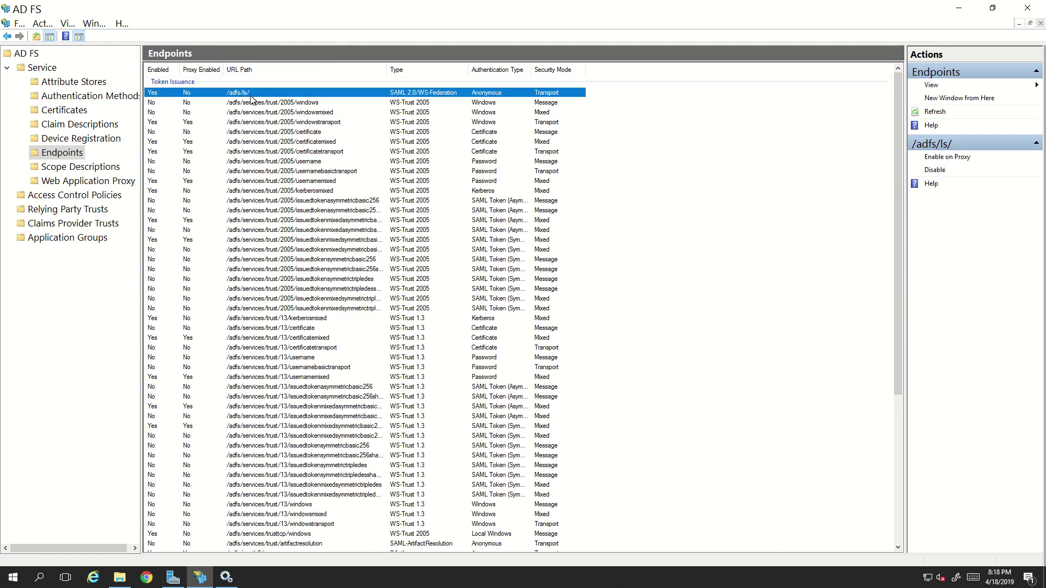
- Enable the /adfs/ls/ endpoint on the proxy and accept the service-restart warning
left_click(959, 158)
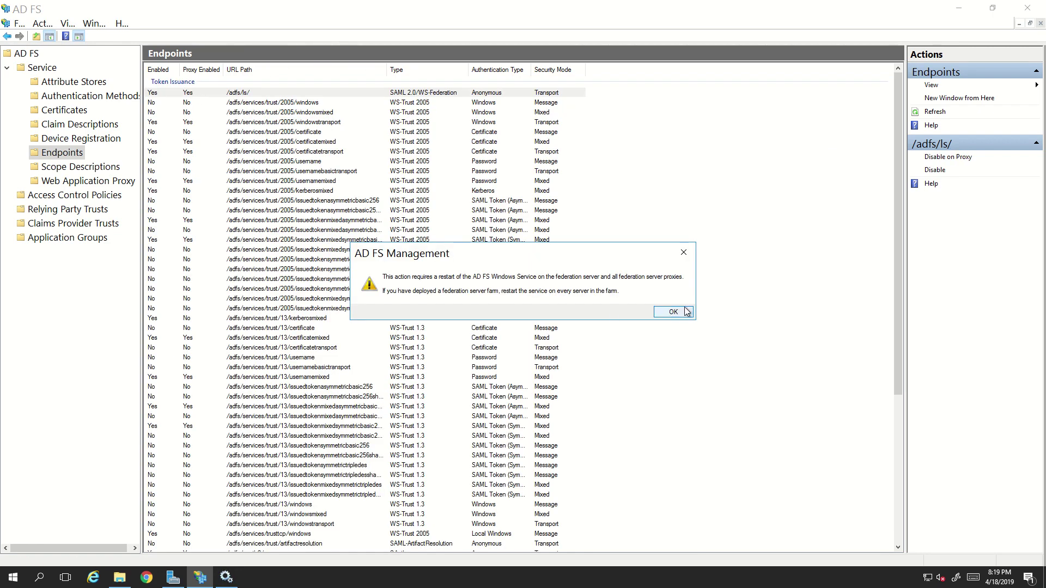
left_click(673, 312)
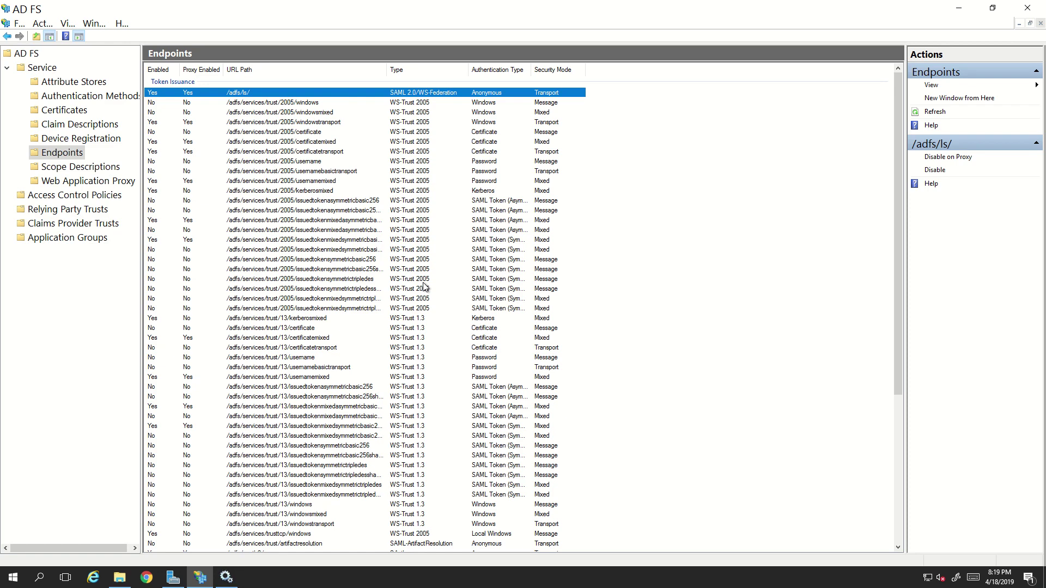
left_click(71, 210)
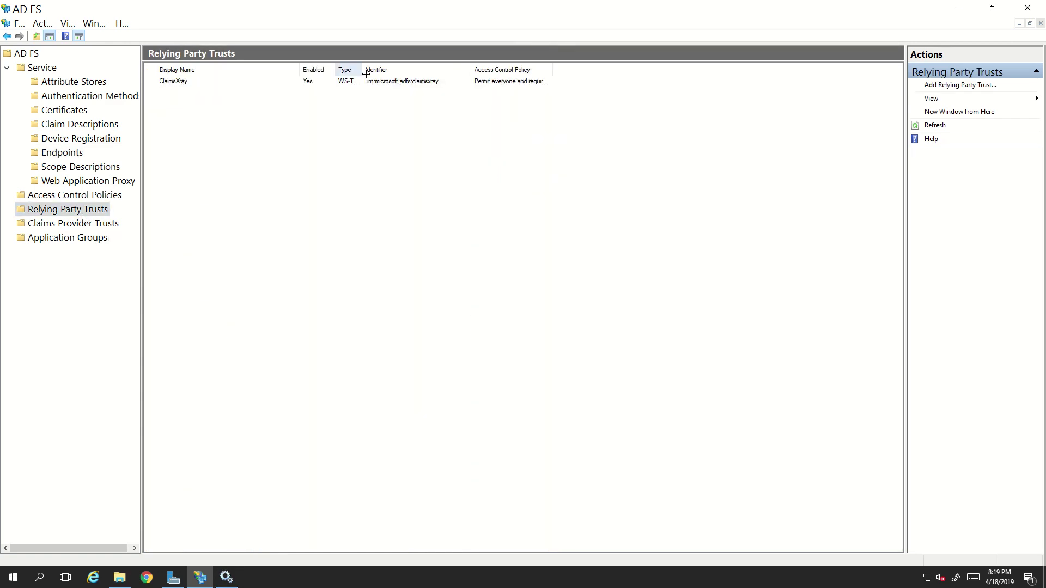
left_click(369, 83)
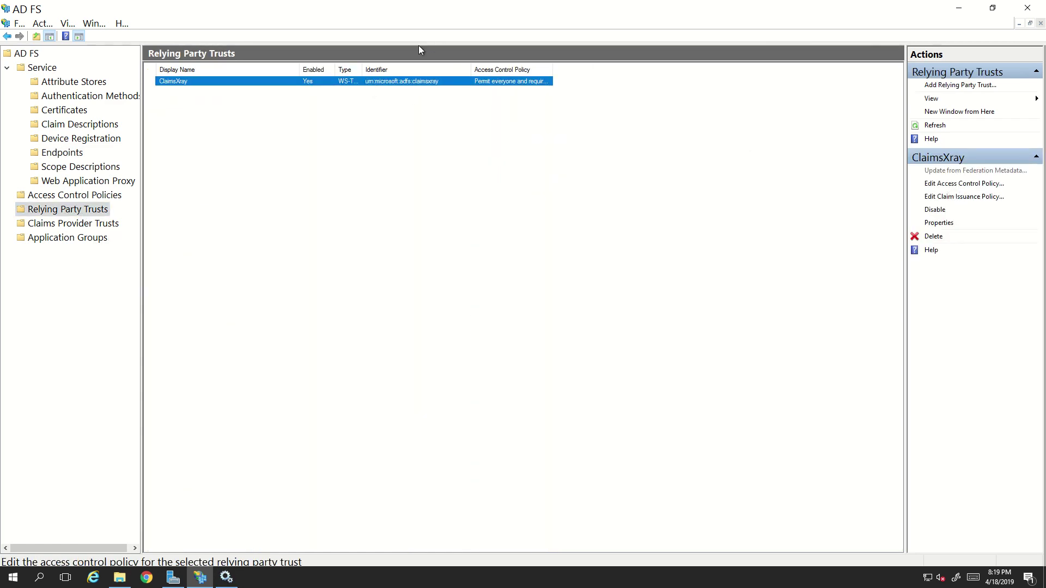
left_click(940, 185)
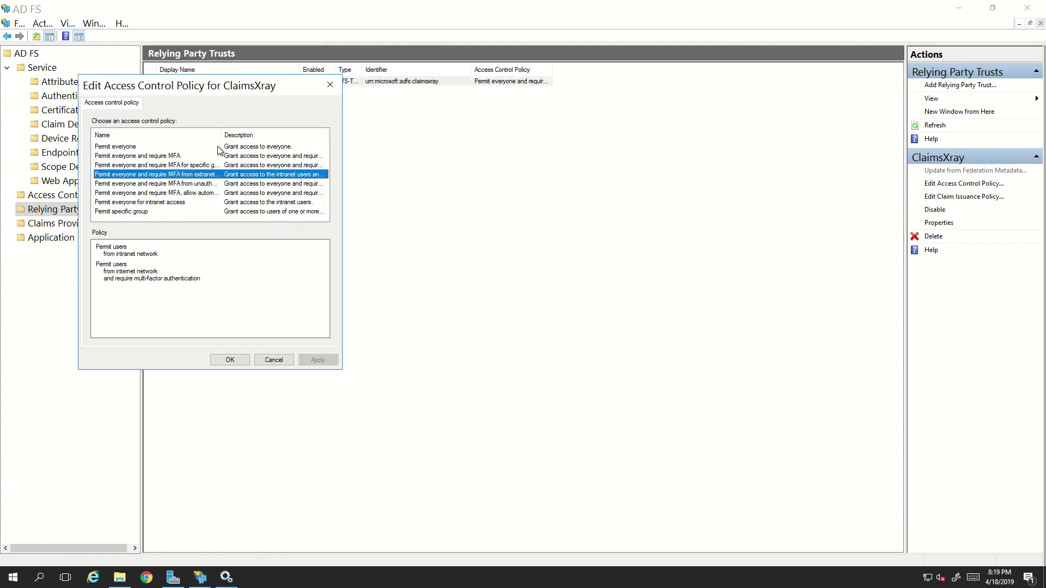
left_click_drag(205, 86, 306, 126)
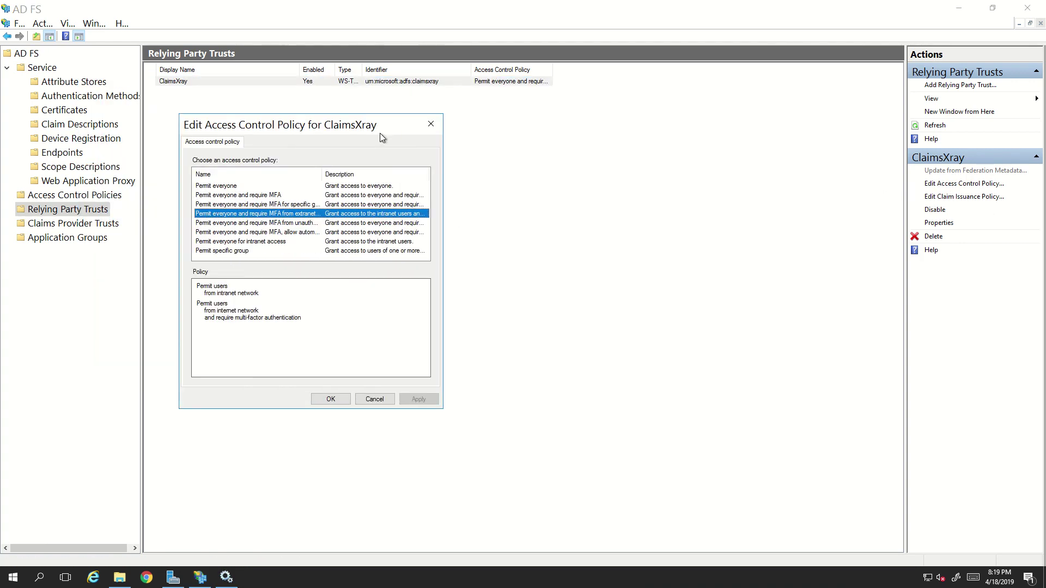
left_click_drag(381, 137, 460, 149)
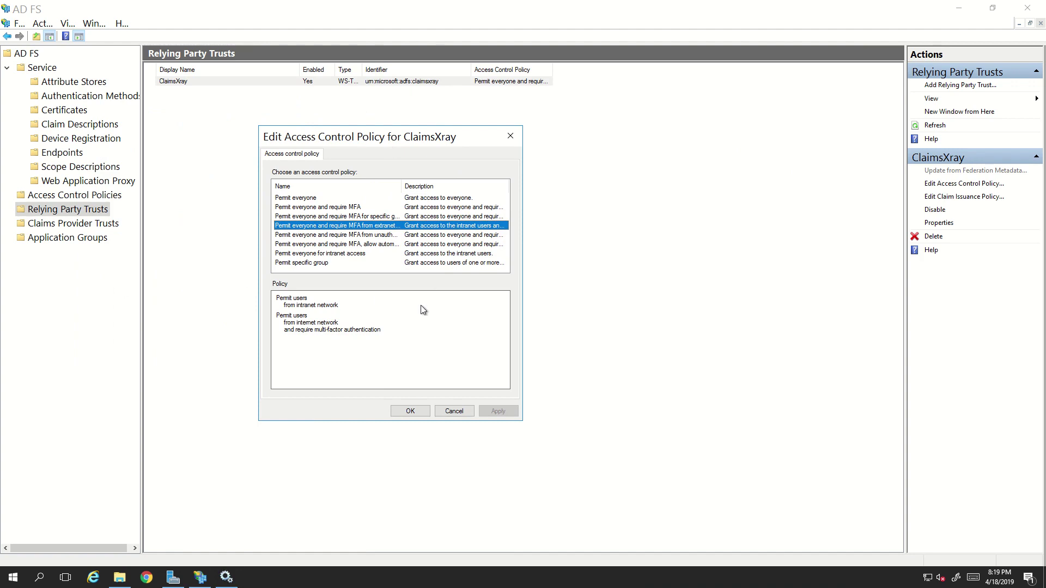
double_click(402, 182)
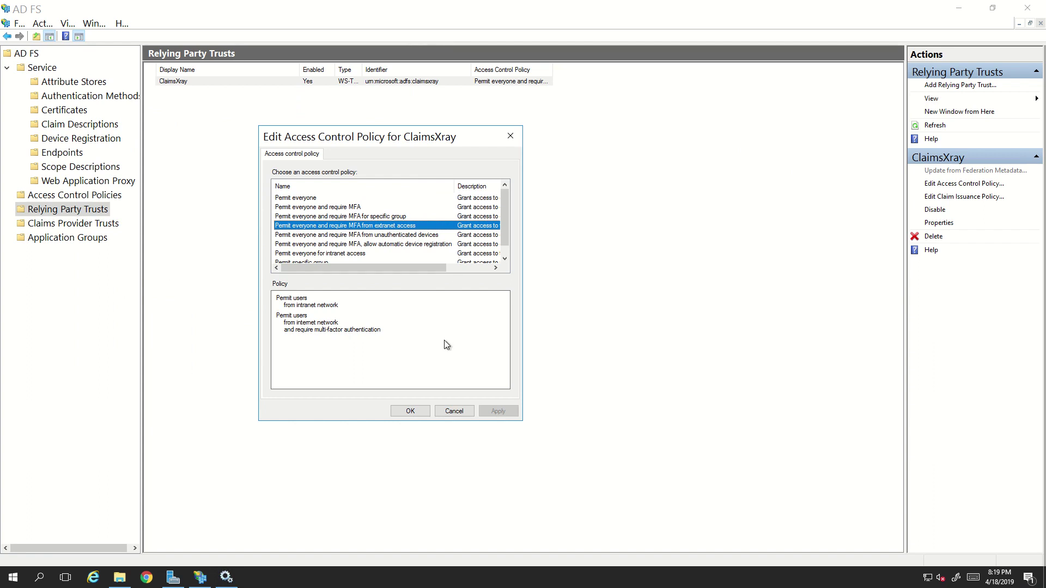
left_click(457, 419)
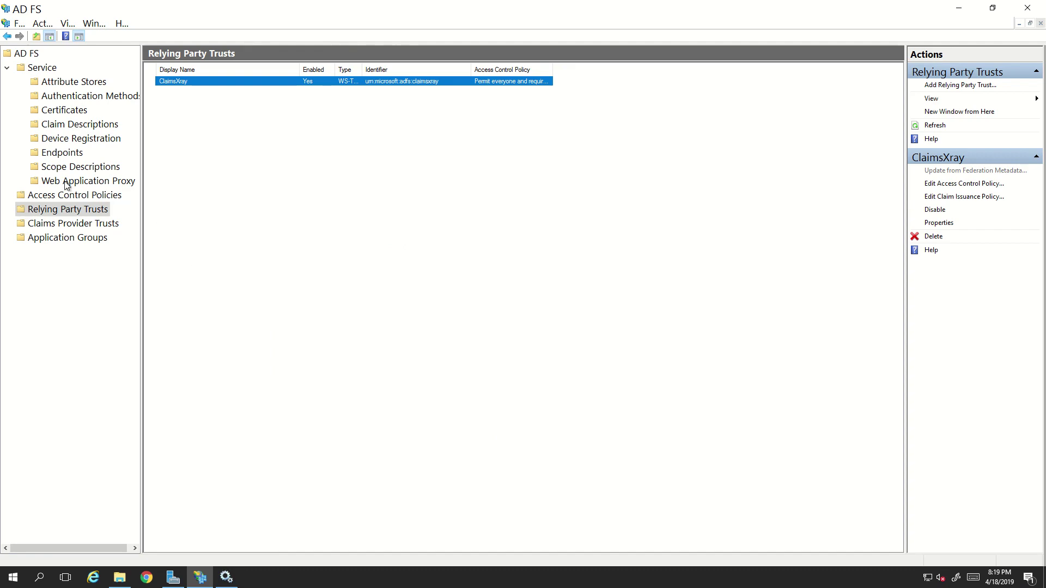
left_click(48, 155)
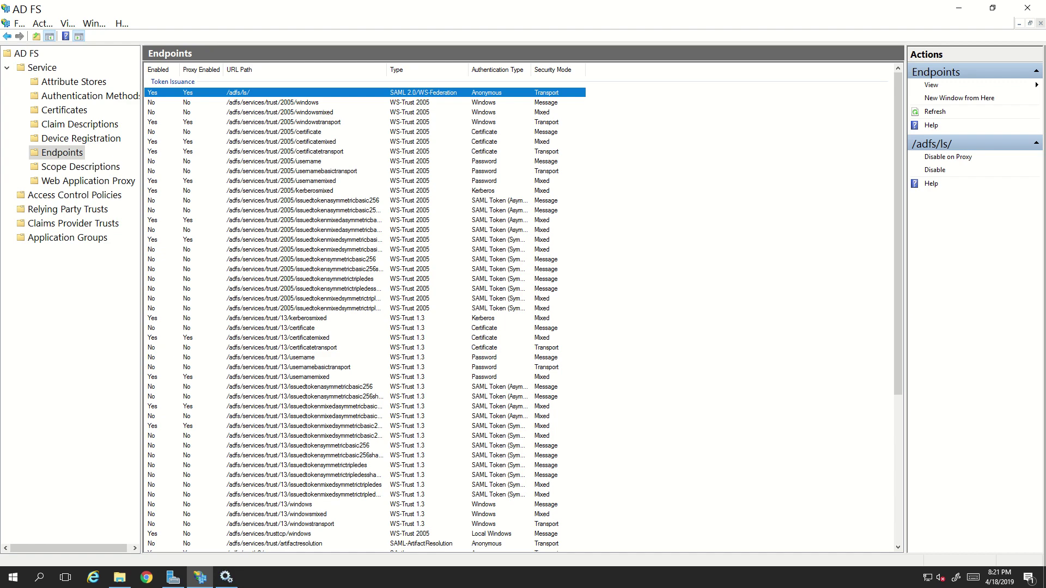
- Show the Certificates node under Service in the AD FS console tree
left_click(68, 113)
- Open the adfs.conceptswork.com service communications certificate and start Copy to File from its Details
left_click(361, 261)
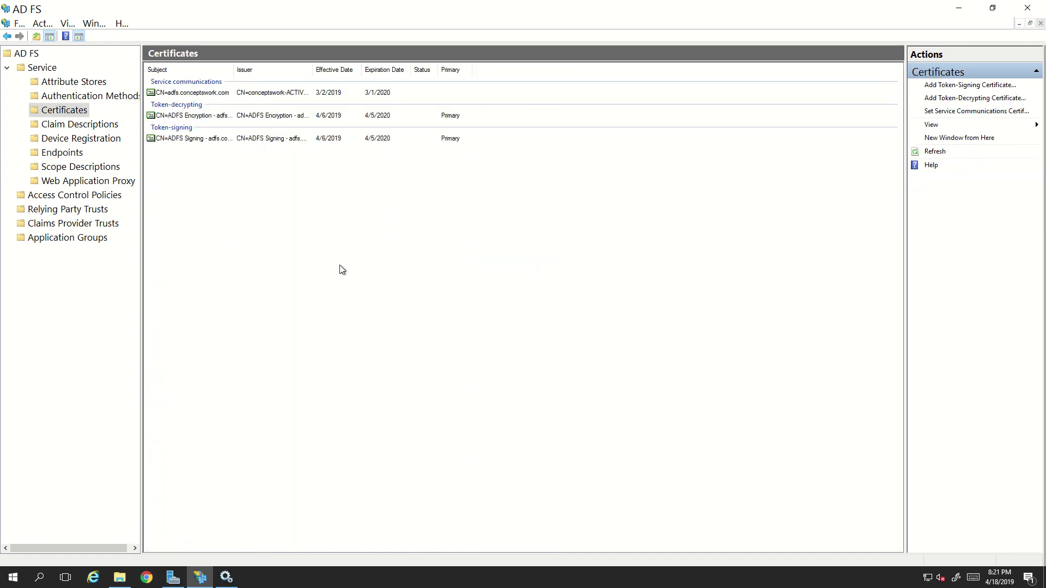
double_click(185, 93)
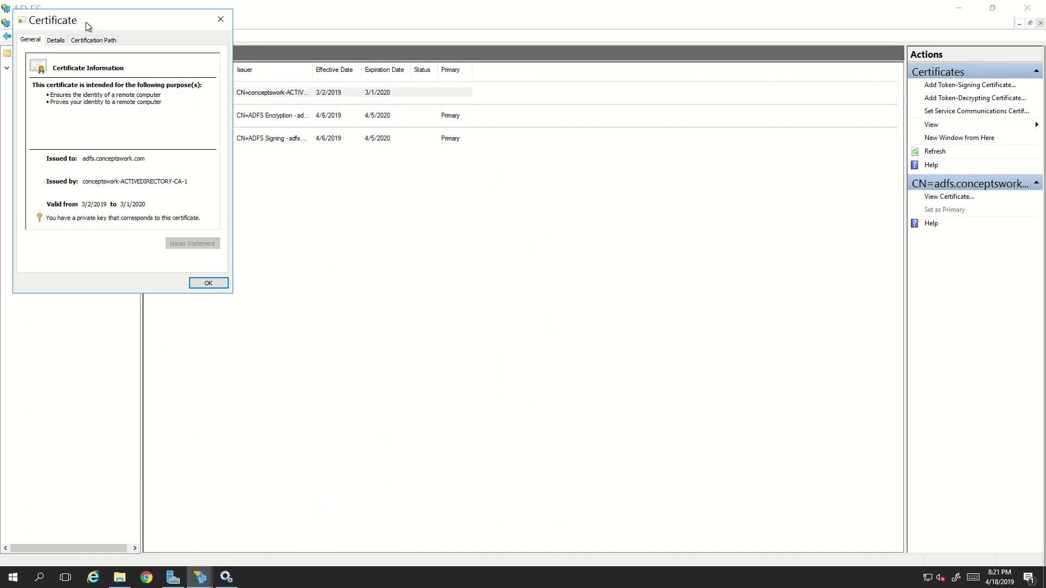
left_click_drag(86, 21, 263, 152)
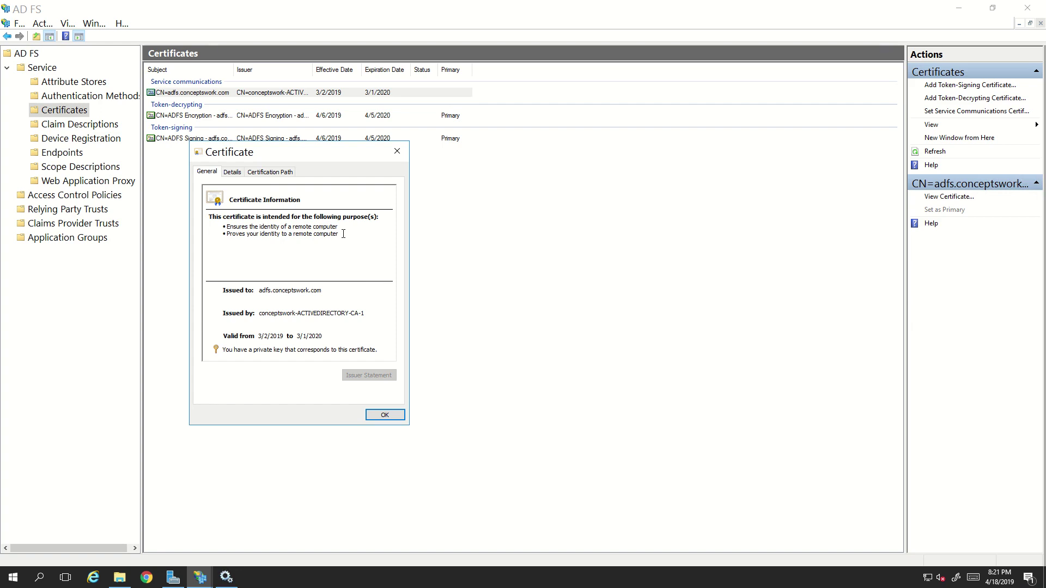
left_click(232, 172)
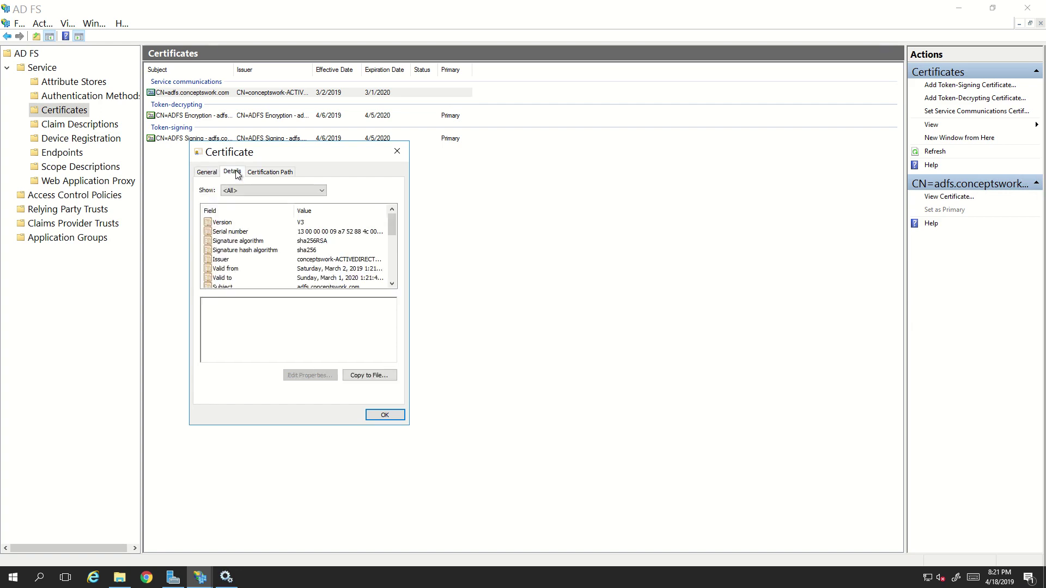
left_click(361, 376)
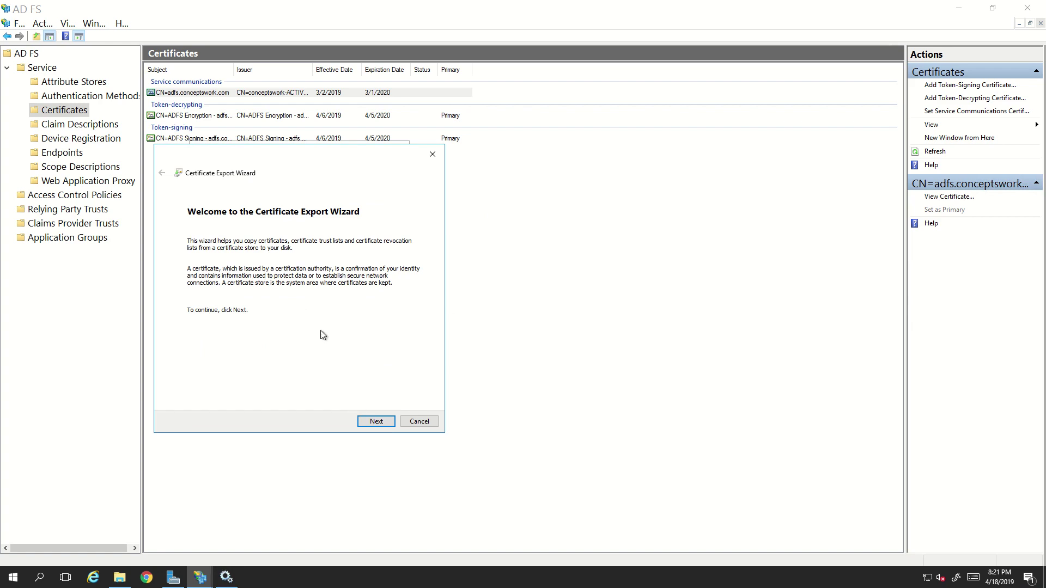
- Choose to export the private key in PFX format, protected by a password
left_click(371, 424)
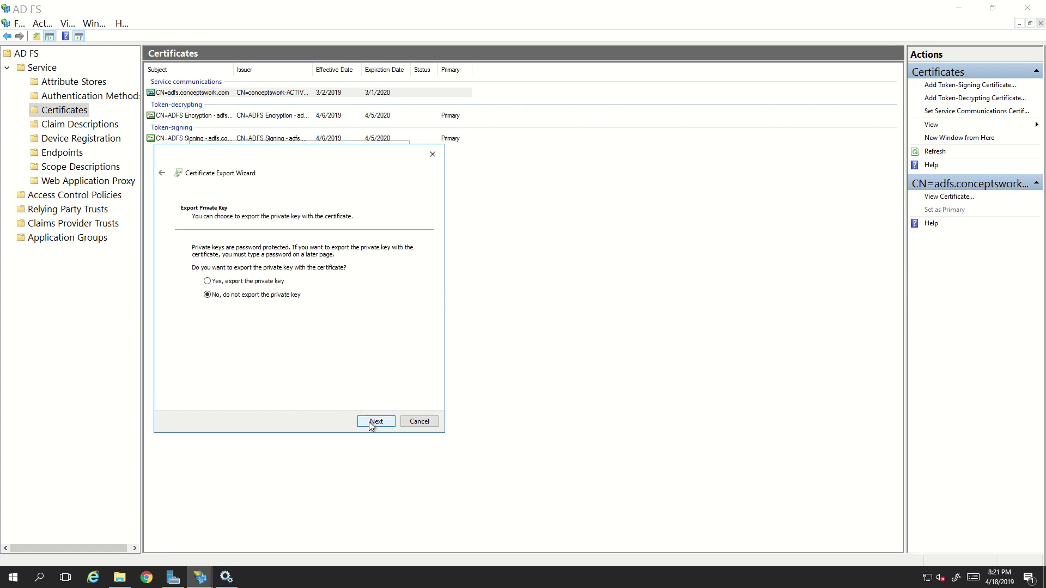
left_click(234, 283)
left_click(363, 422)
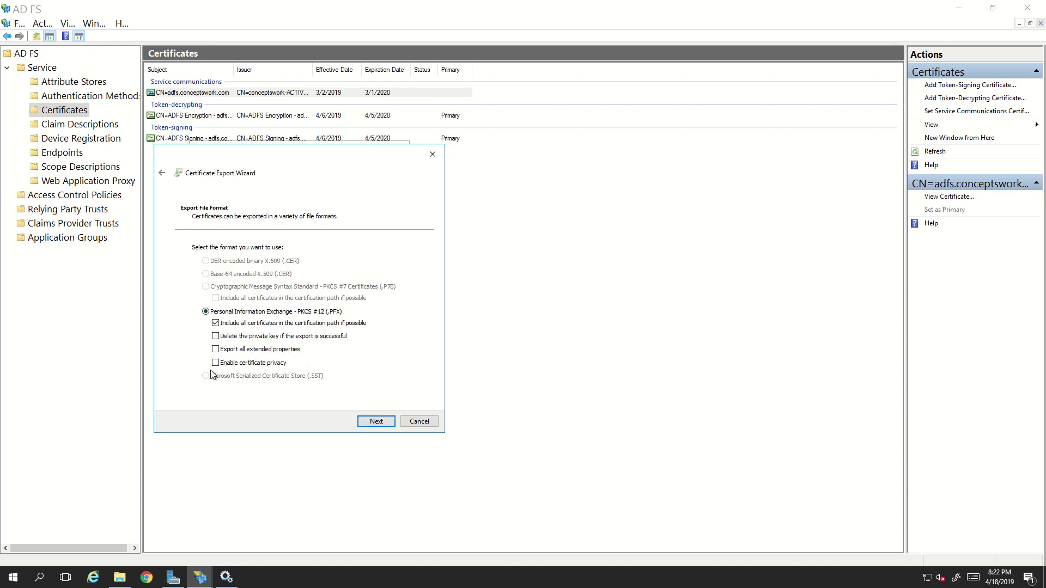
left_click(365, 424)
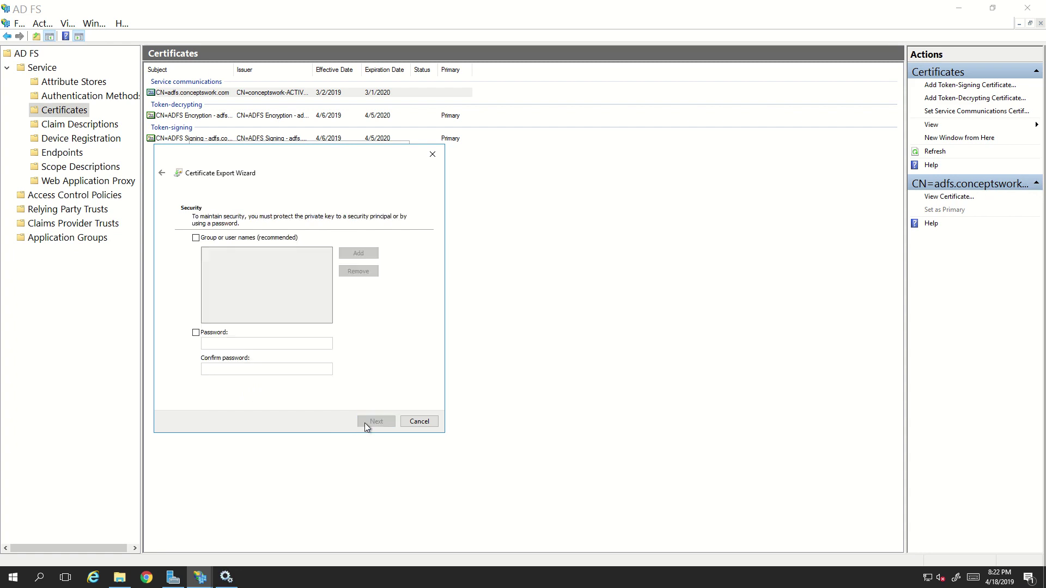
left_click(195, 333)
left_click(214, 342)
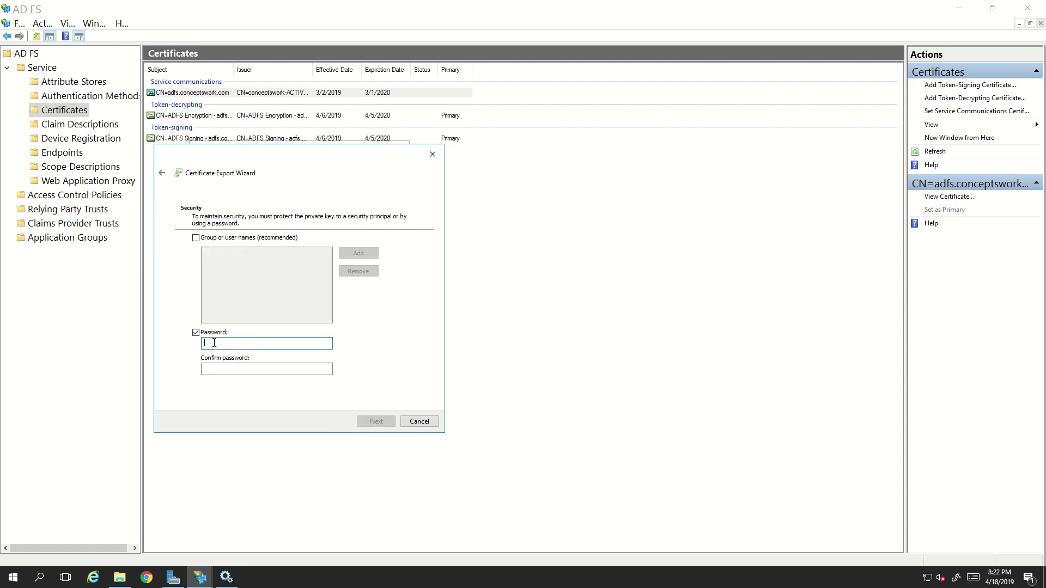
key("Tab")
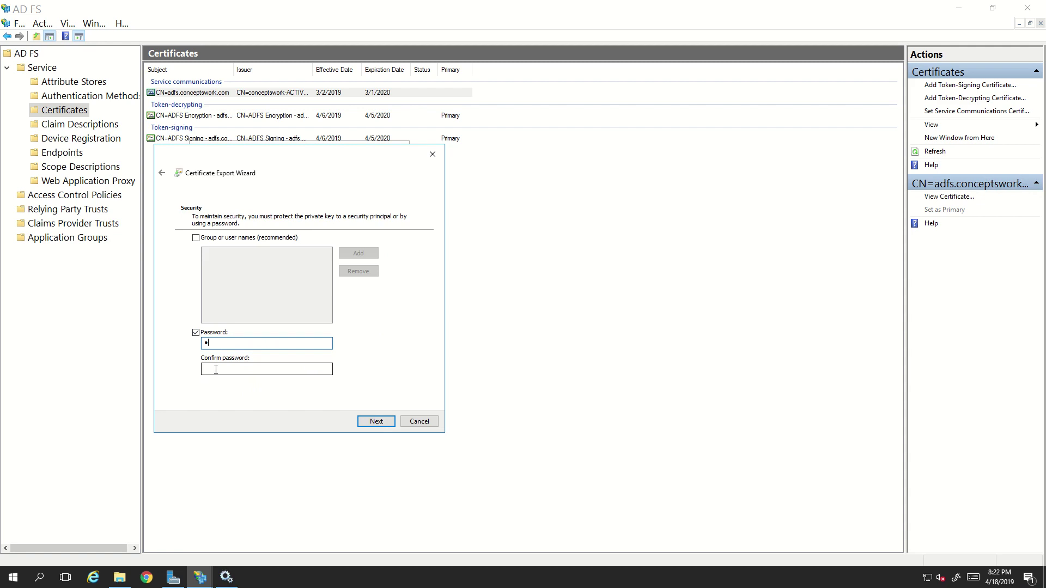
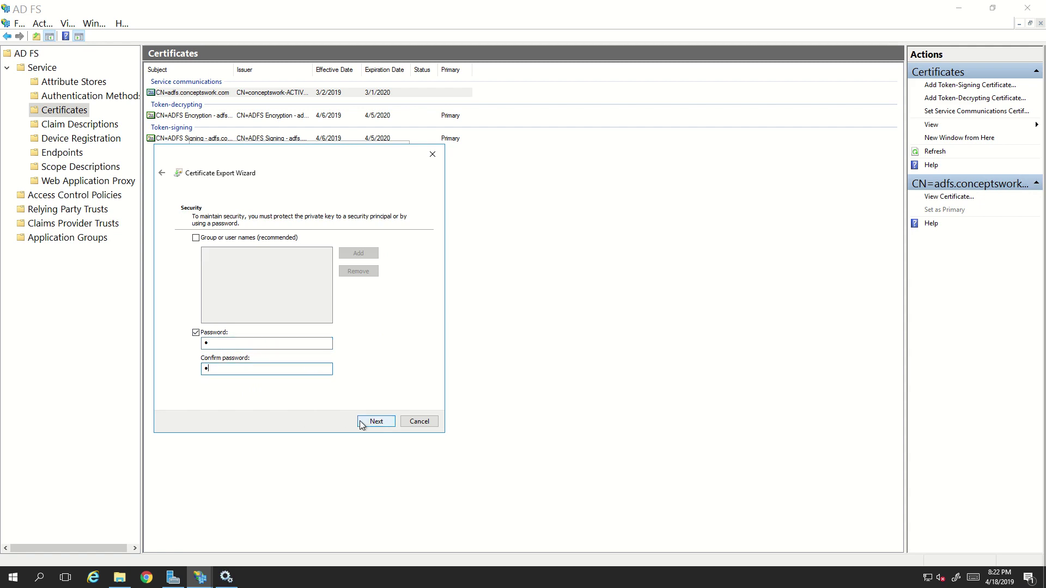
- Save the export as adfssslproxy.pfx on the Desktop, finish, and close the certificate window
left_click(365, 424)
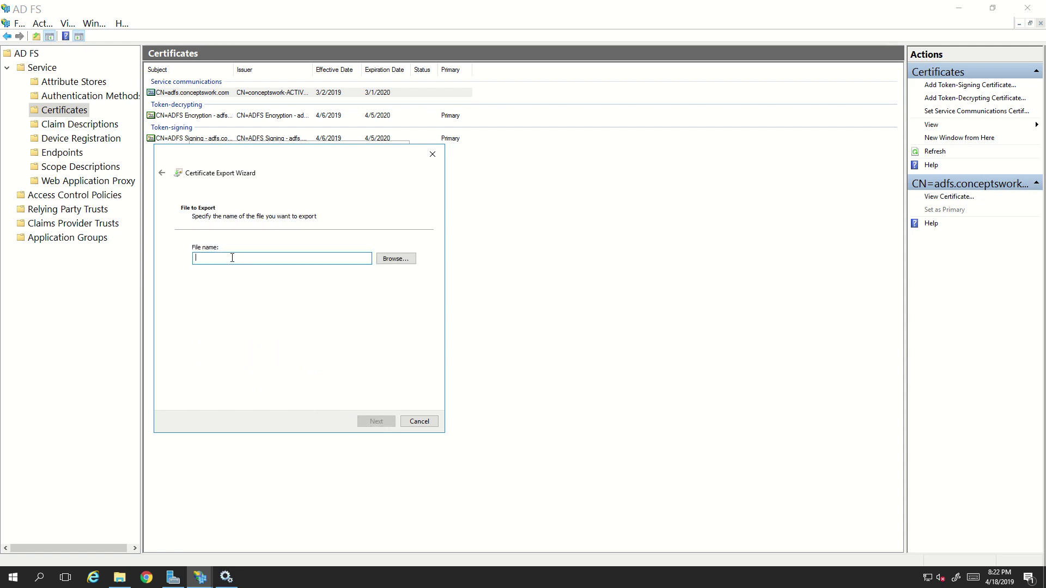
left_click(399, 261)
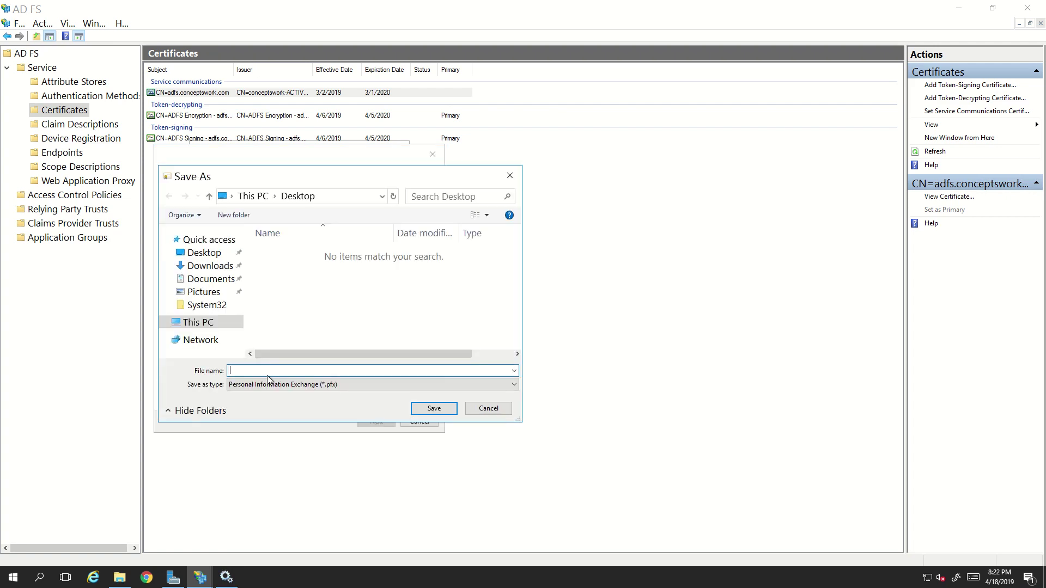
type("adfssslproxy")
left_click(444, 412)
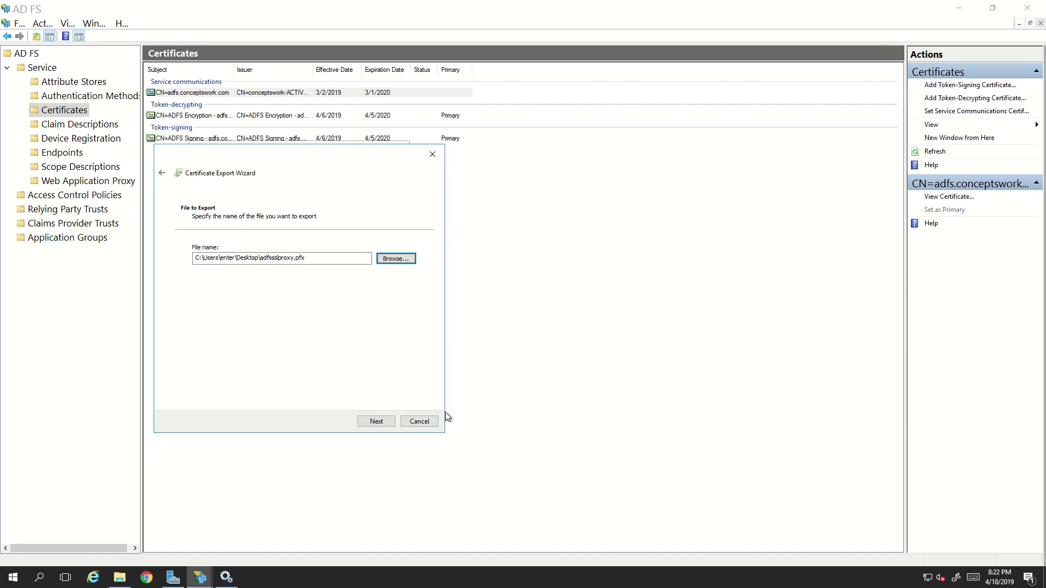
left_click(383, 424)
left_click(376, 421)
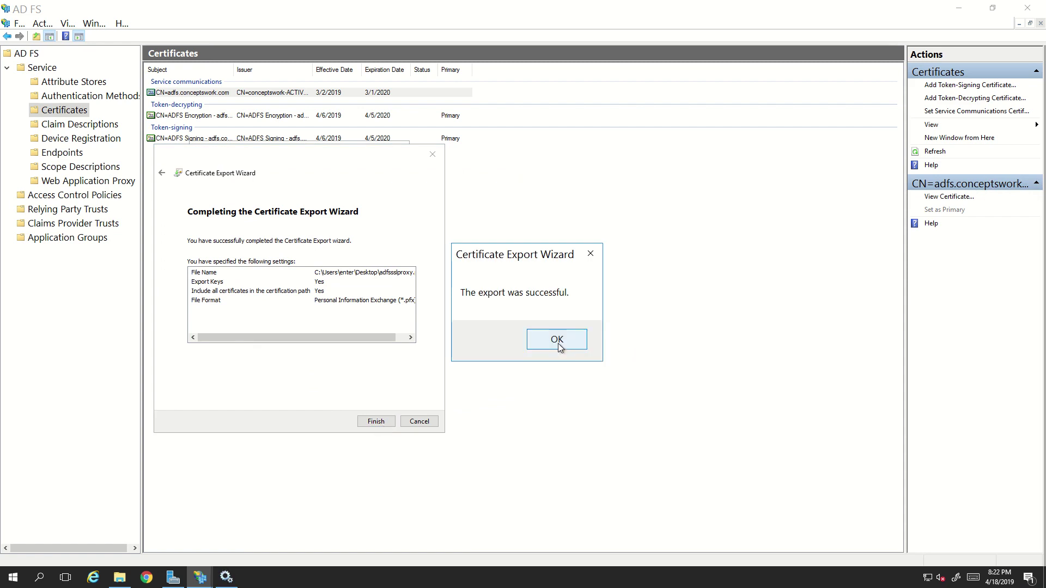
left_click(559, 347)
left_click(381, 419)
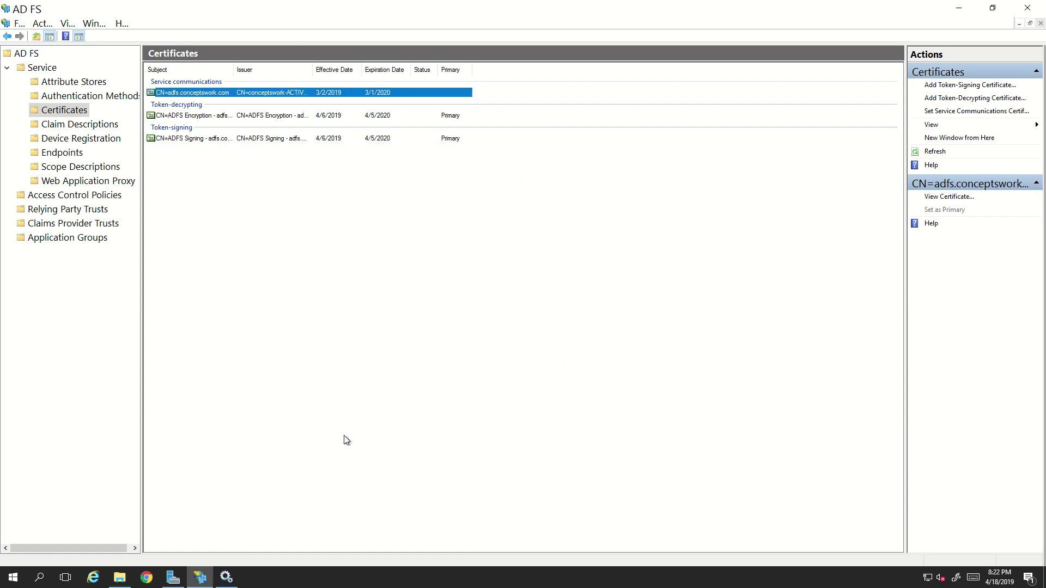
left_click(119, 577)
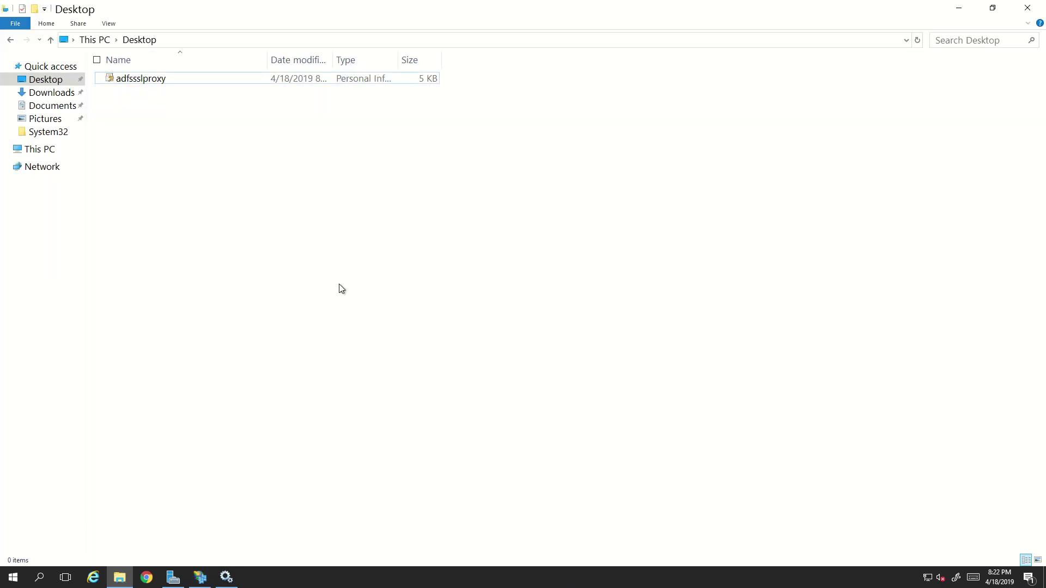
- Copy adfssslproxy from the Desktop folder and paste it onto the proxy server's desktop
left_click(156, 82)
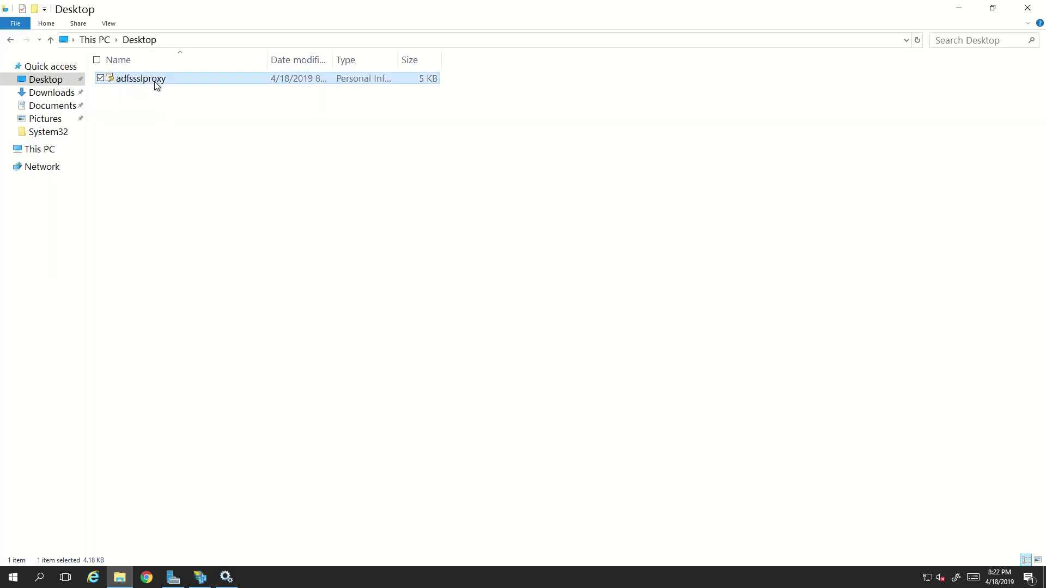
left_click(129, 300)
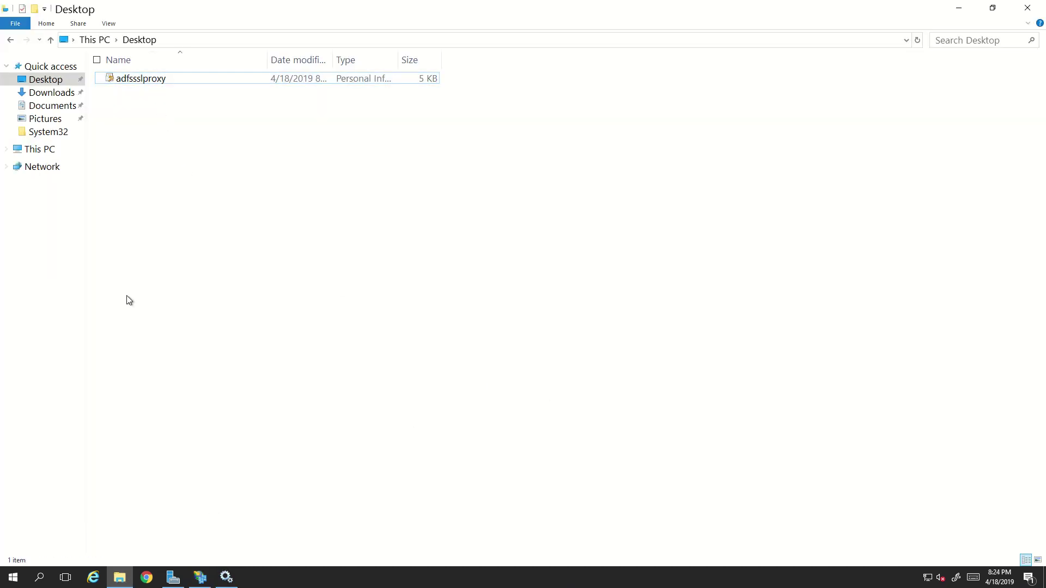
right_click(139, 82)
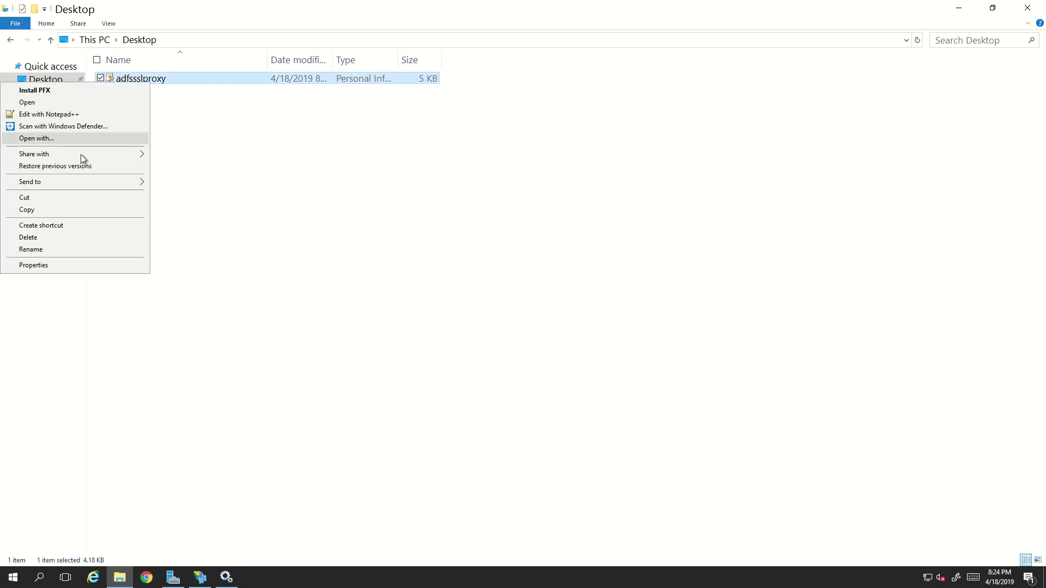
left_click(70, 209)
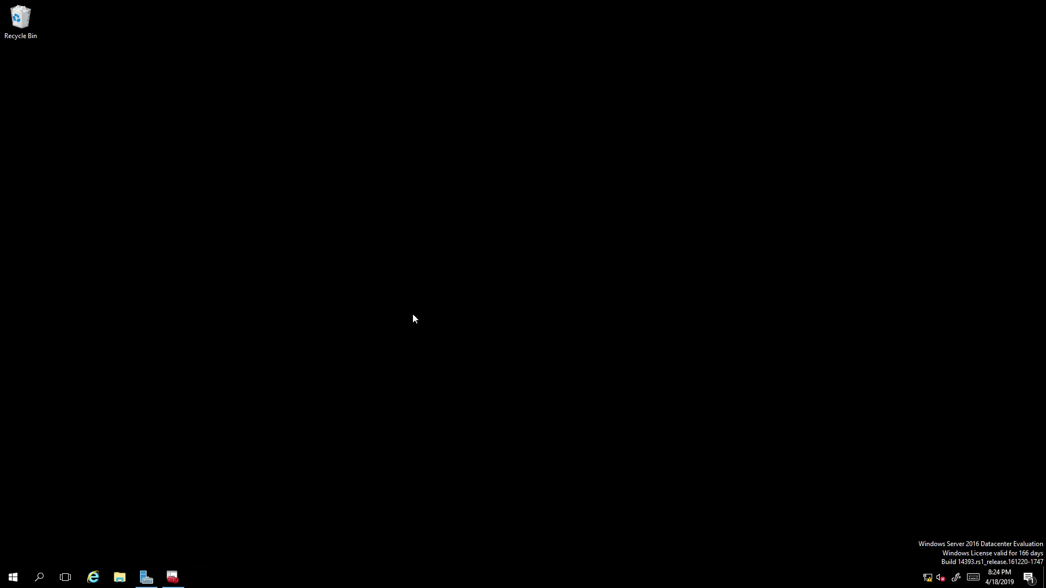
right_click(522, 200)
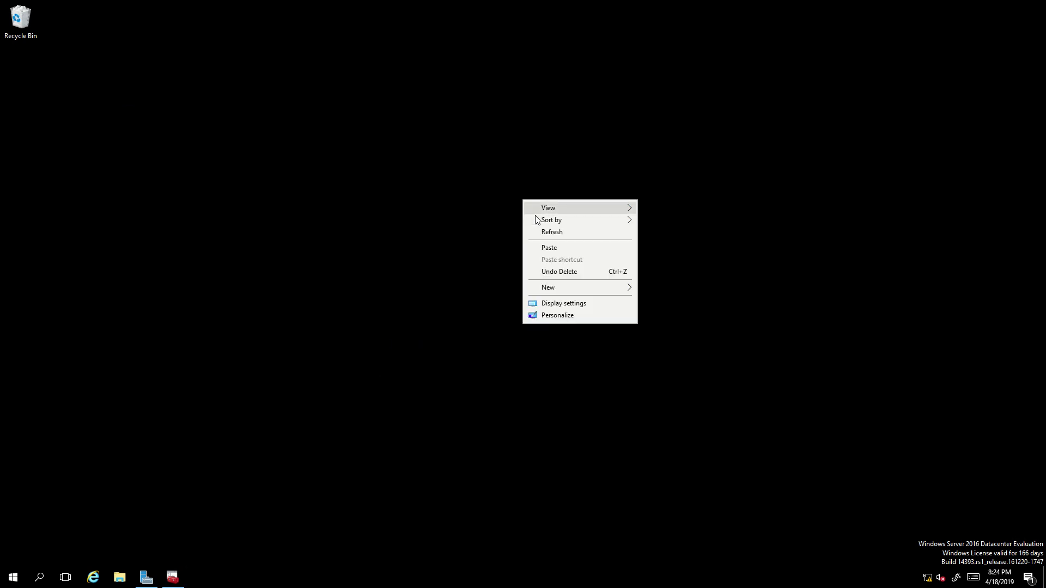
left_click(548, 249)
left_click(449, 268)
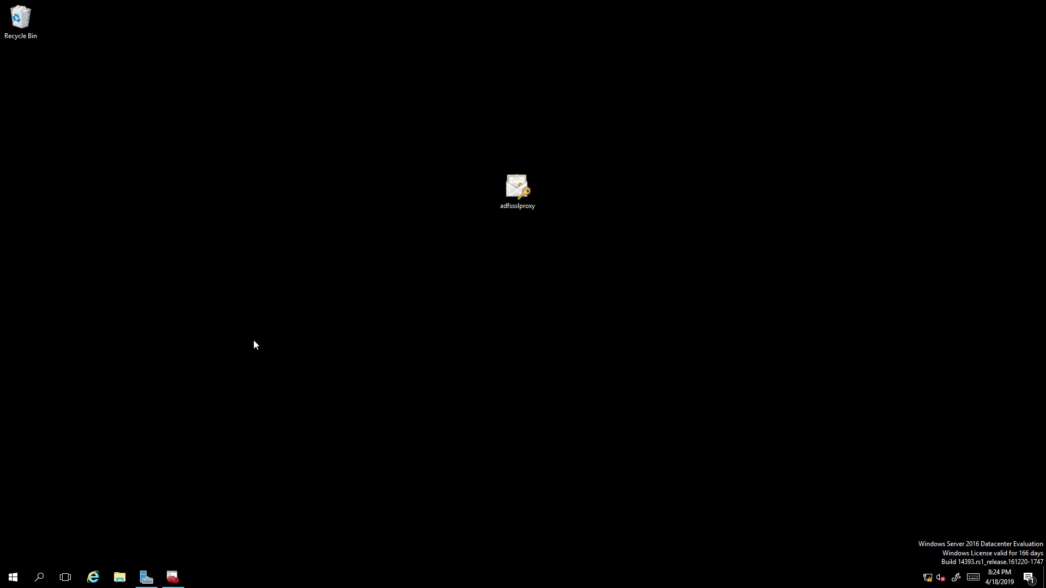
- Ping adfs.conceptswork.com from Command Prompt (4 of 4 replies, 0% loss), then minimize it
key("super+r")
type("cmd")
key("Return")
type("ad")
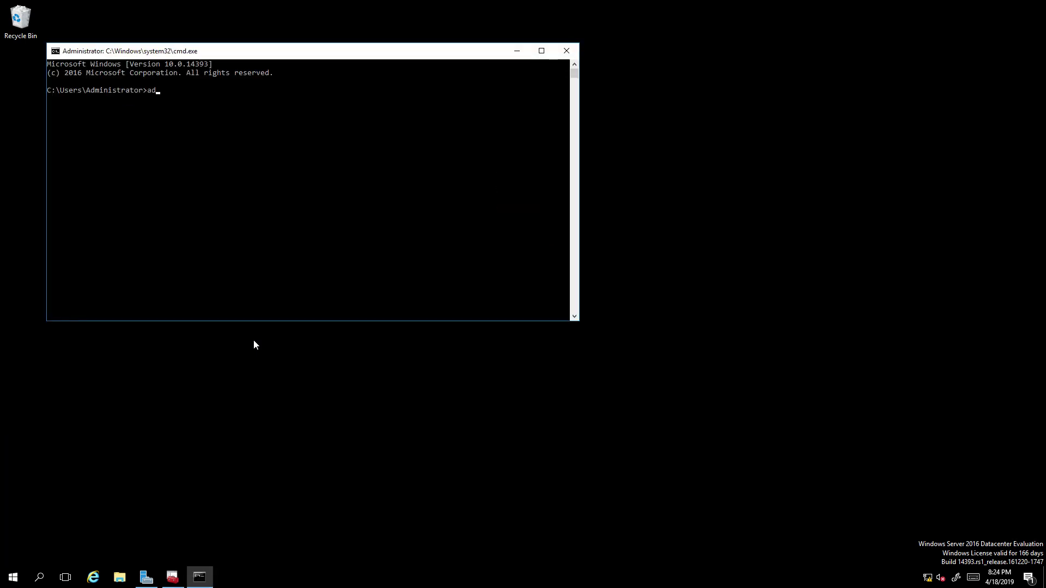
type("fs")
type("pin")
type("g adf")
type("s.conceptswork.")
type("com")
key("Return")
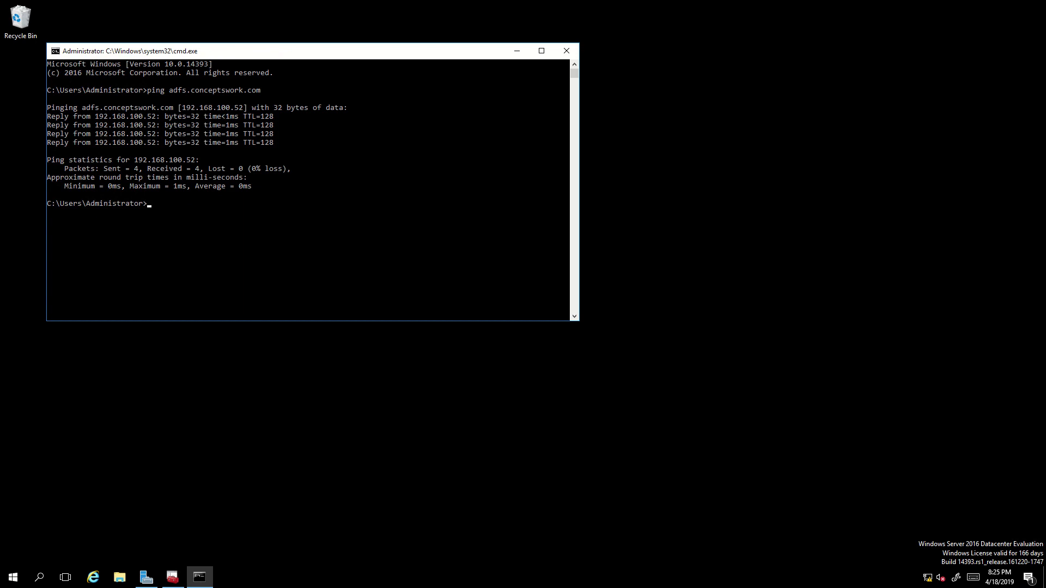
left_click(516, 48)
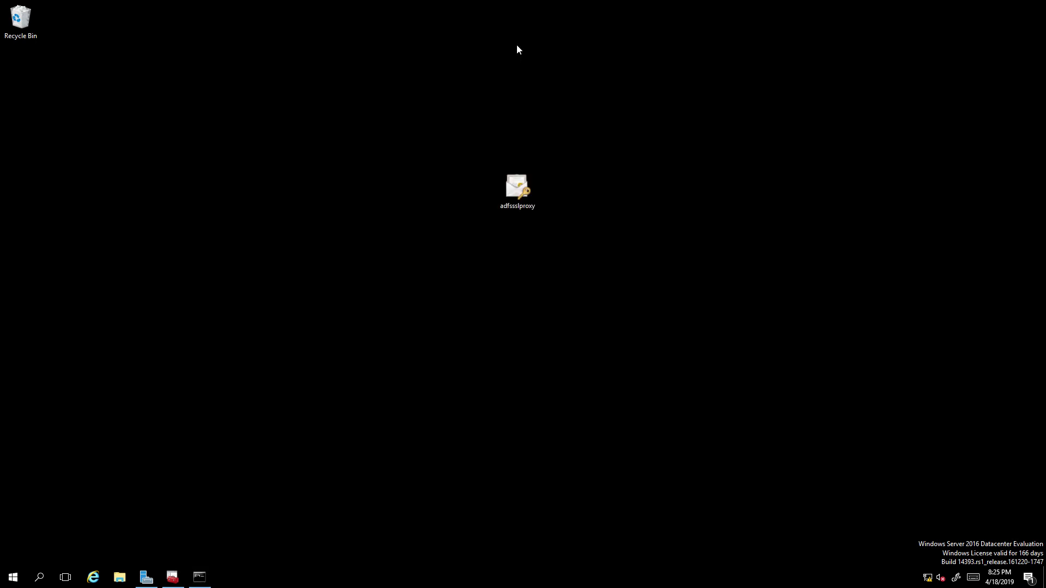
- Start importing adfssslproxy.pfx into the Local Machine store, accepting the file and password pages
double_click(513, 201)
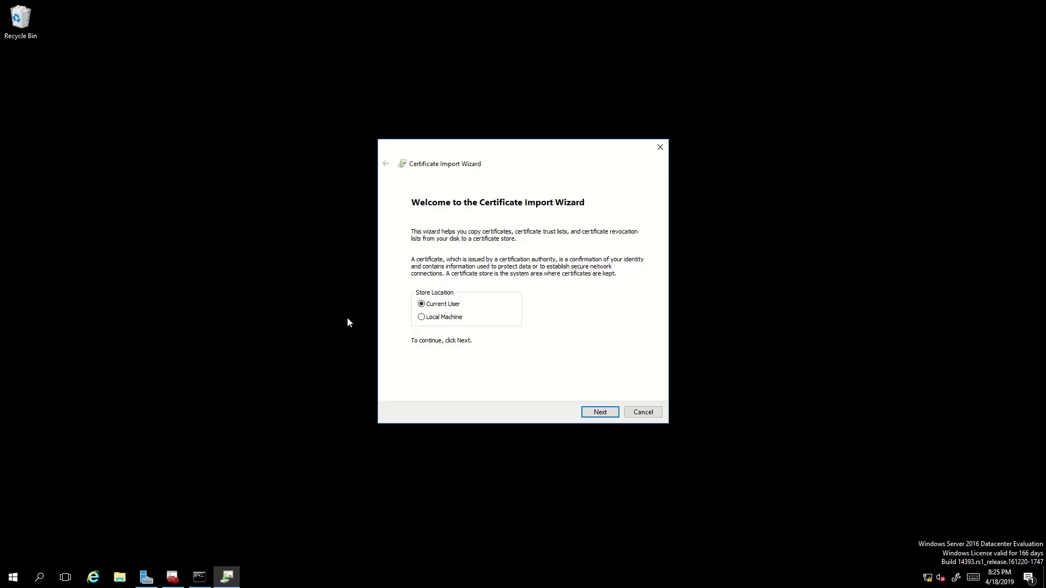
left_click(422, 318)
left_click(598, 412)
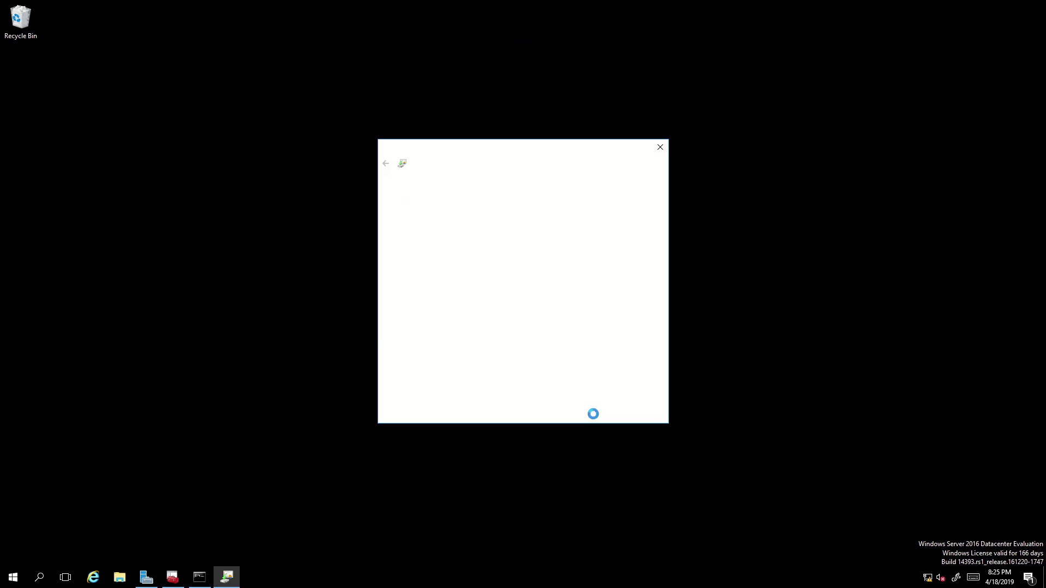
left_click(597, 412)
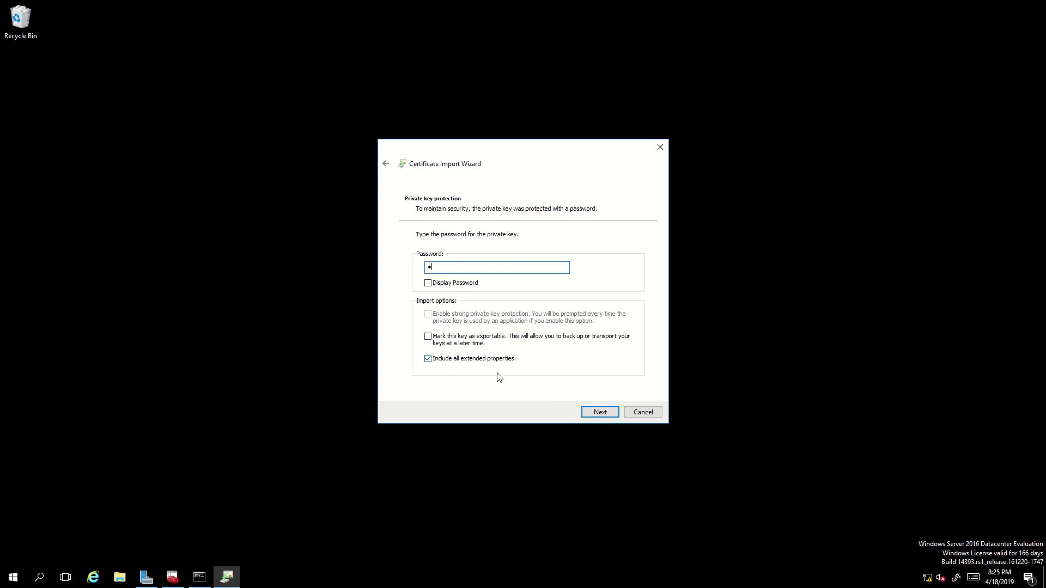
left_click(597, 418)
- Place the certificate in the Personal store and finish the import
left_click(479, 274)
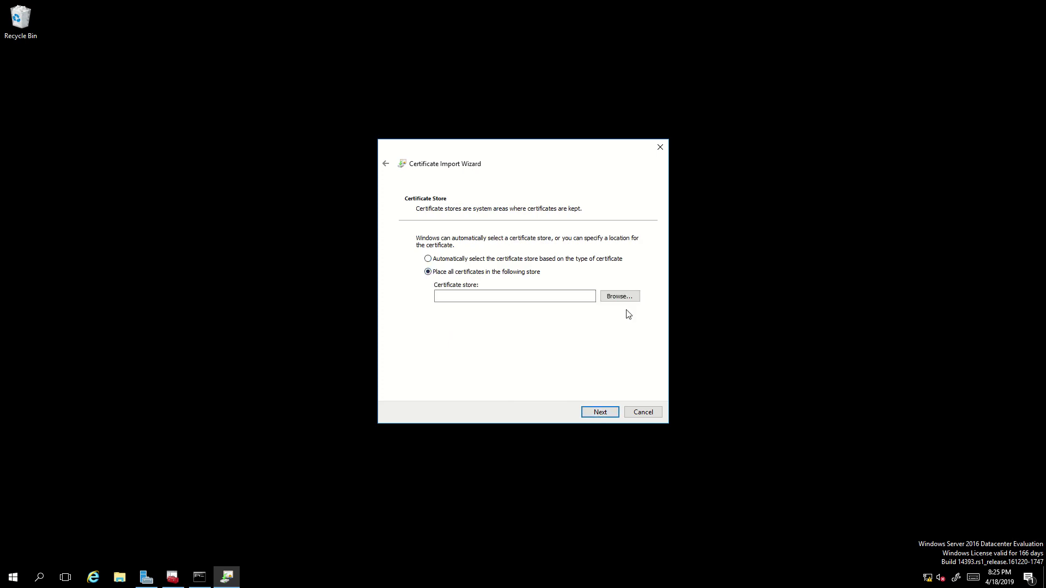
left_click(622, 296)
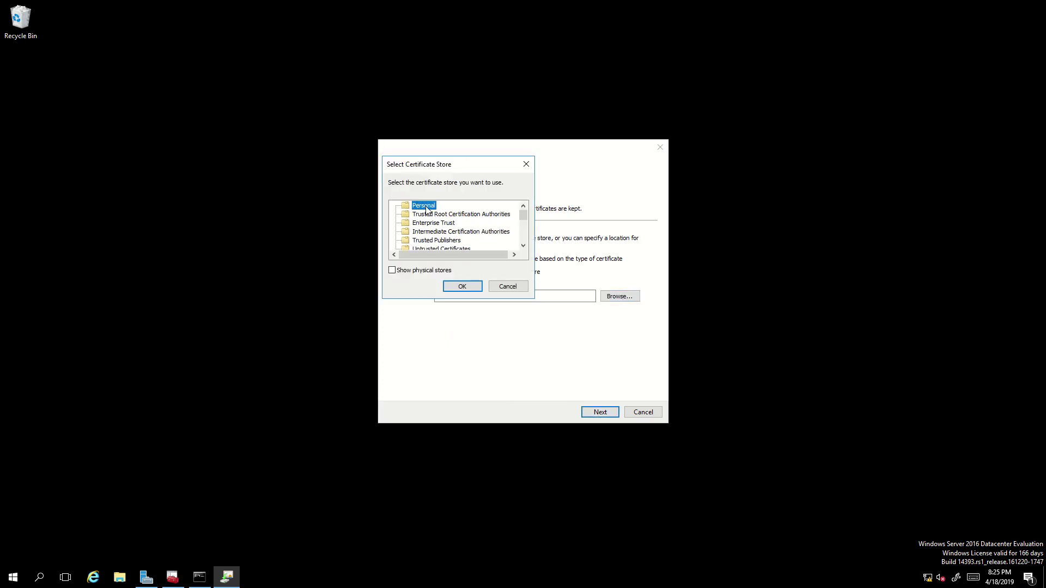
left_click(463, 287)
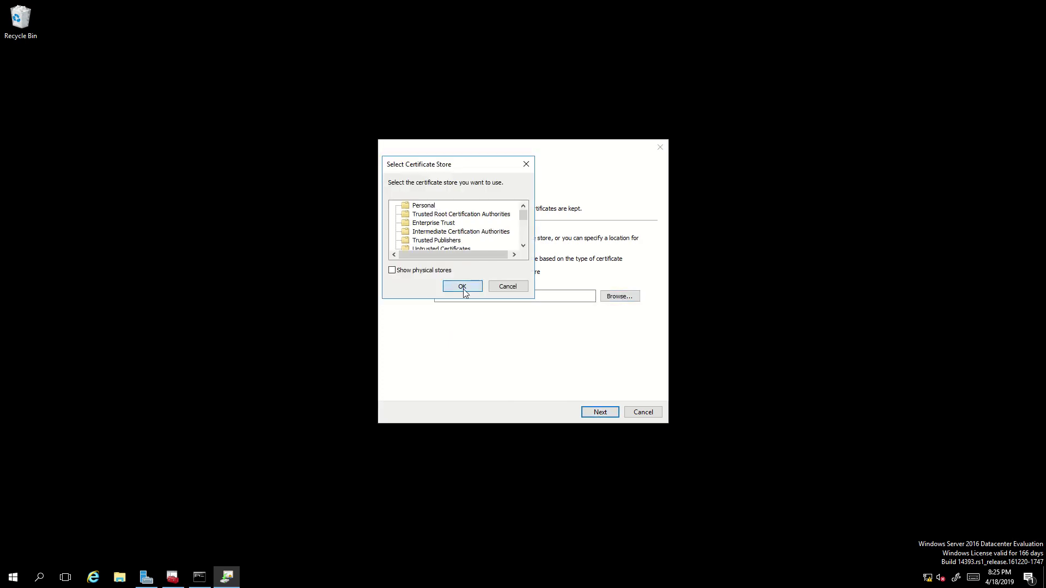
left_click(600, 412)
left_click(599, 413)
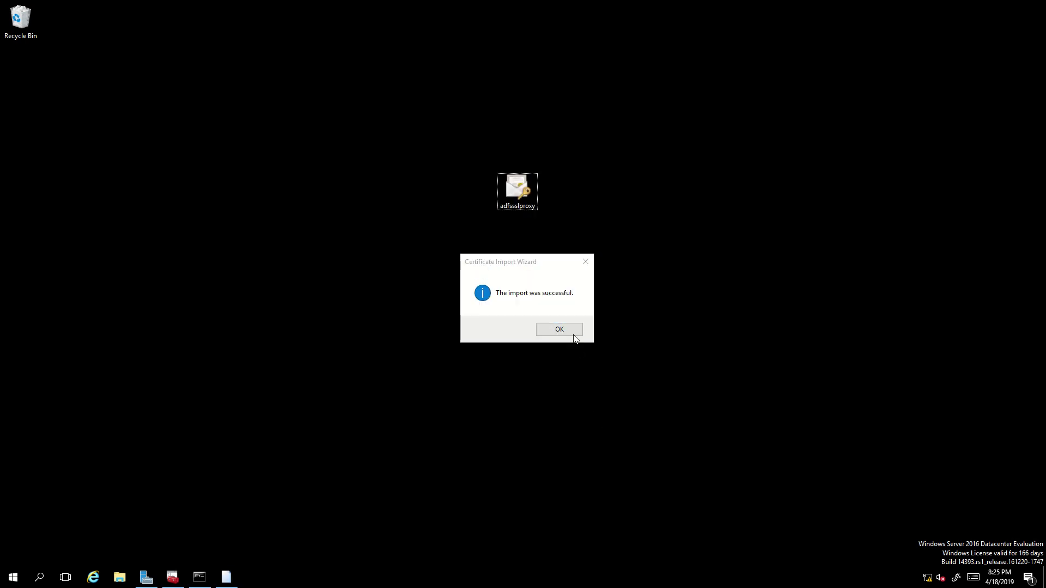
left_click(573, 334)
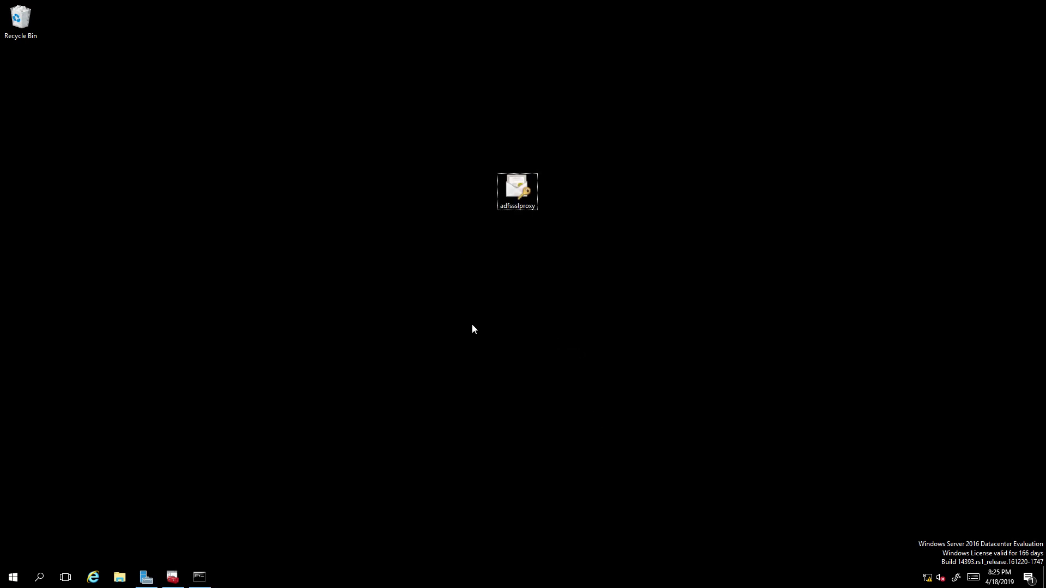
- Refresh Personal > Certificates to see the adfs.conceptswork.com certificate, then switch to Server Manager
left_click(172, 577)
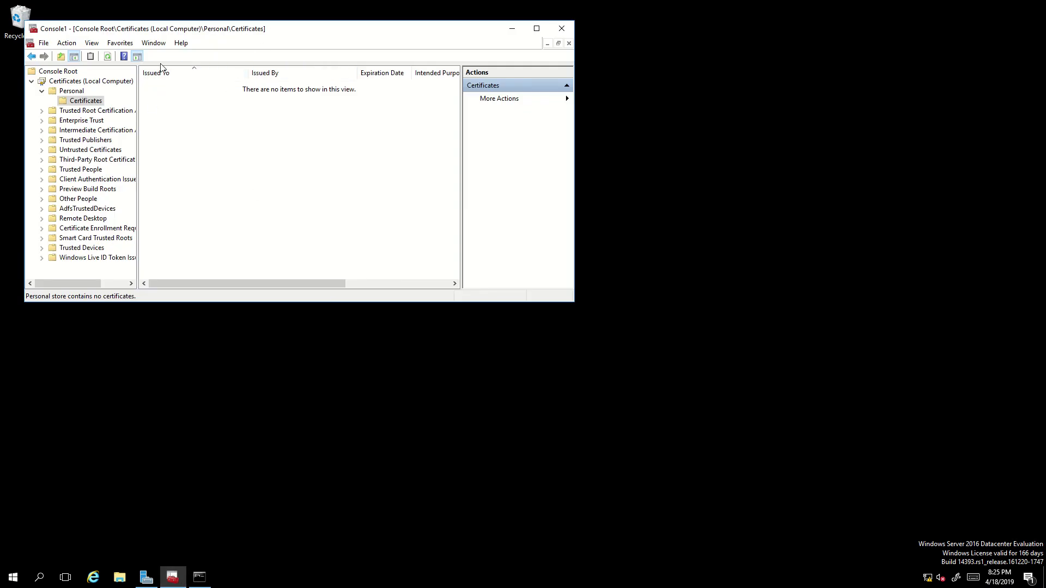
left_click(107, 57)
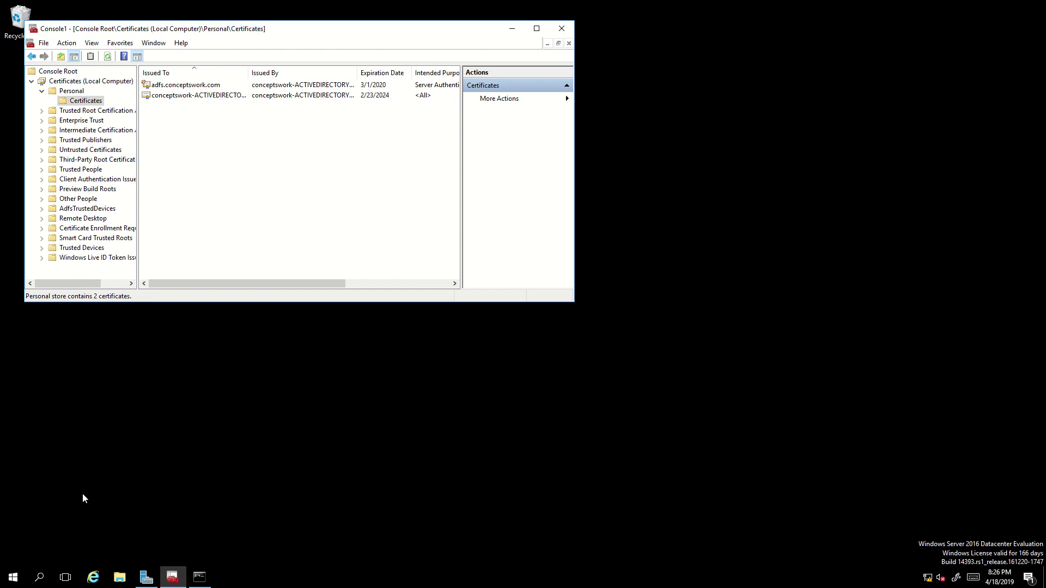
left_click(147, 581)
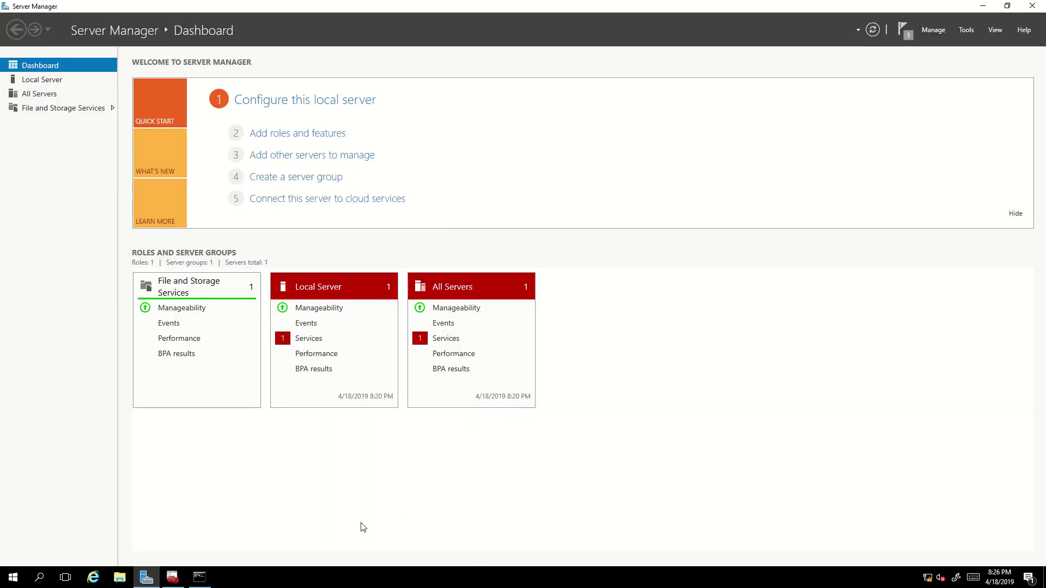
- Start Add Roles and Features with role-based install on adfsproxy and select Remote Access
left_click(934, 31)
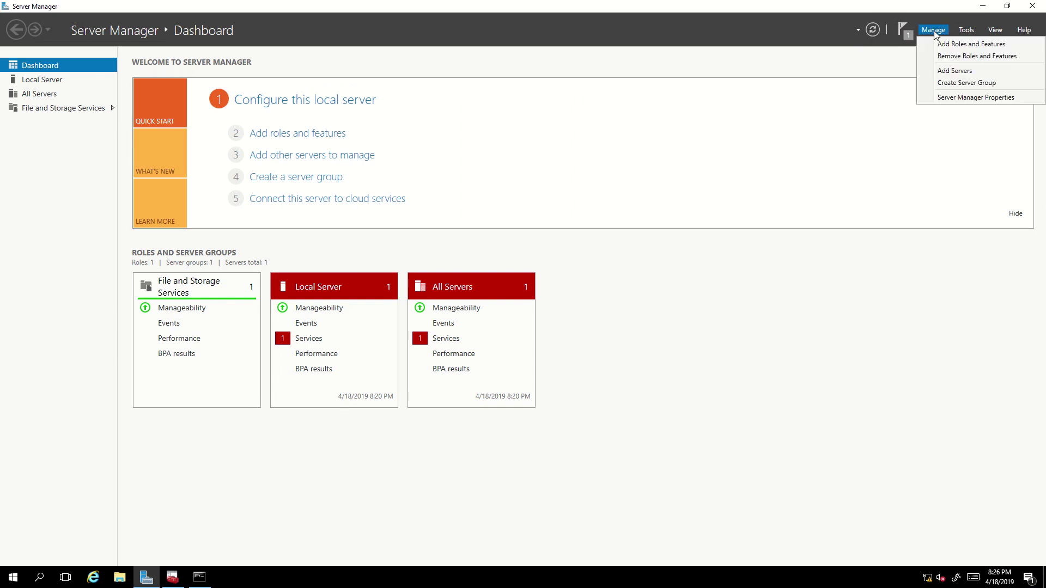
left_click(965, 46)
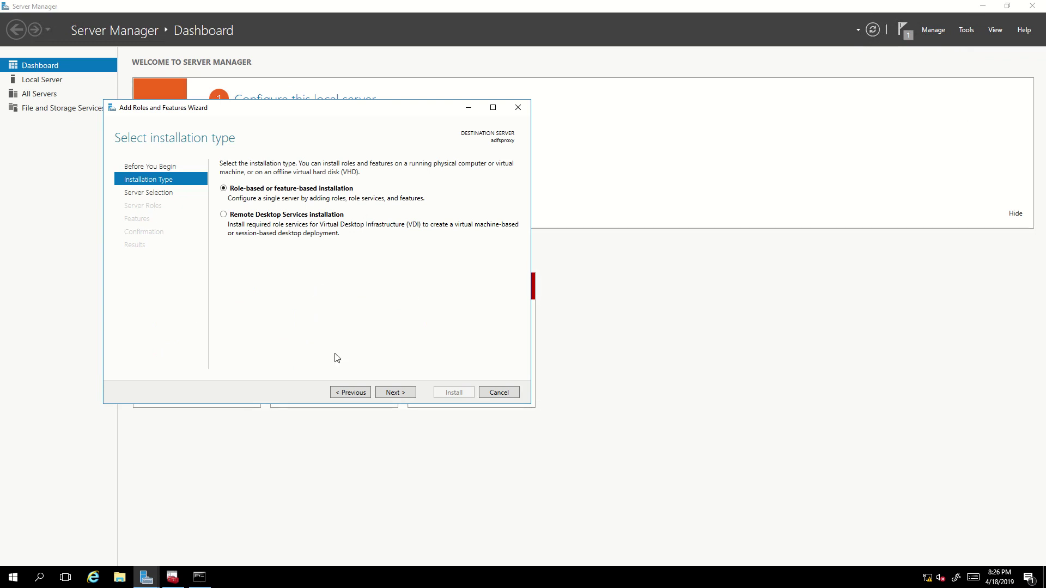
left_click(393, 393)
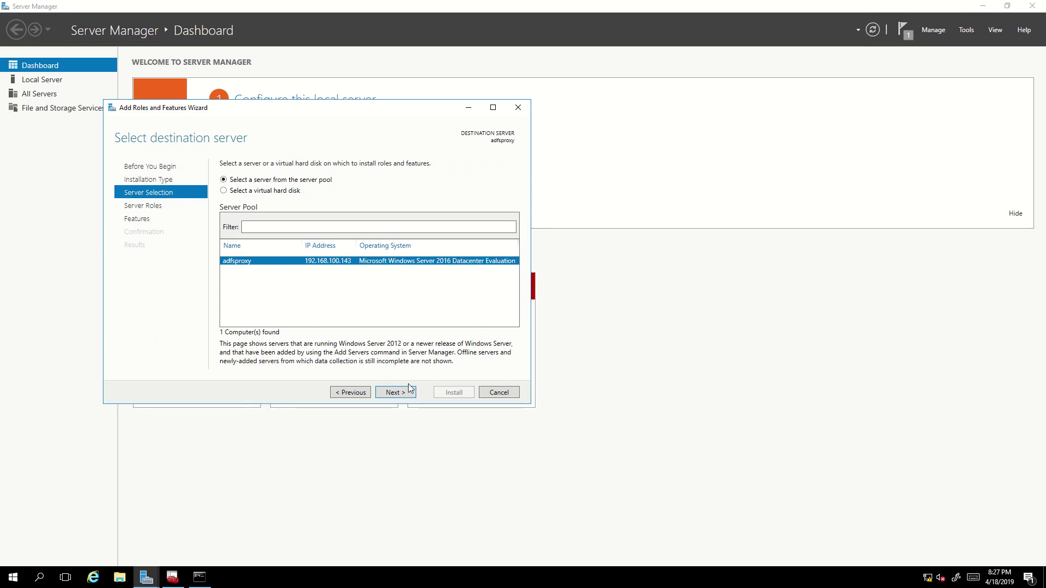
left_click(394, 393)
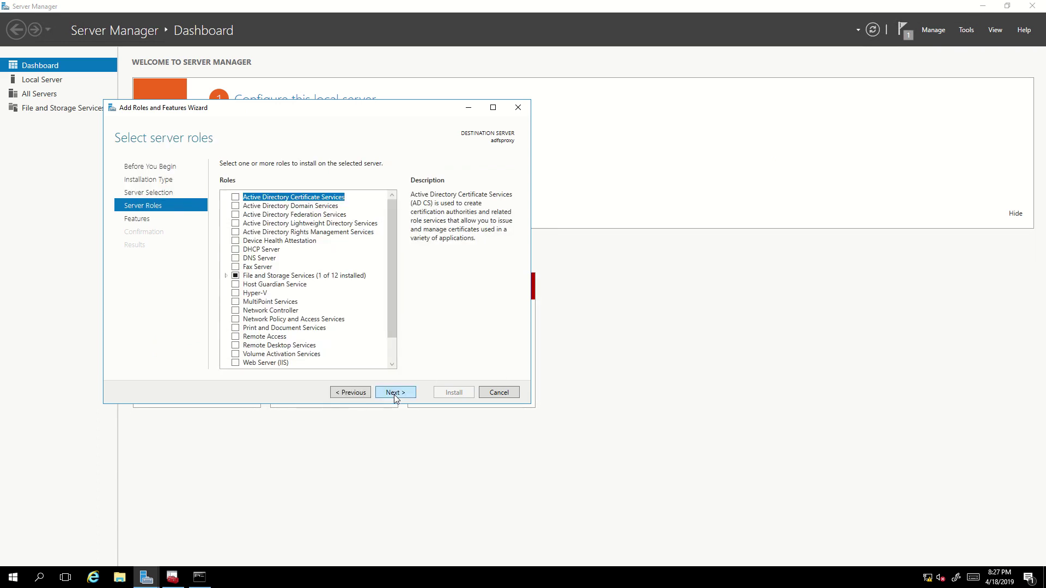
scroll(357, 263, "down", 1)
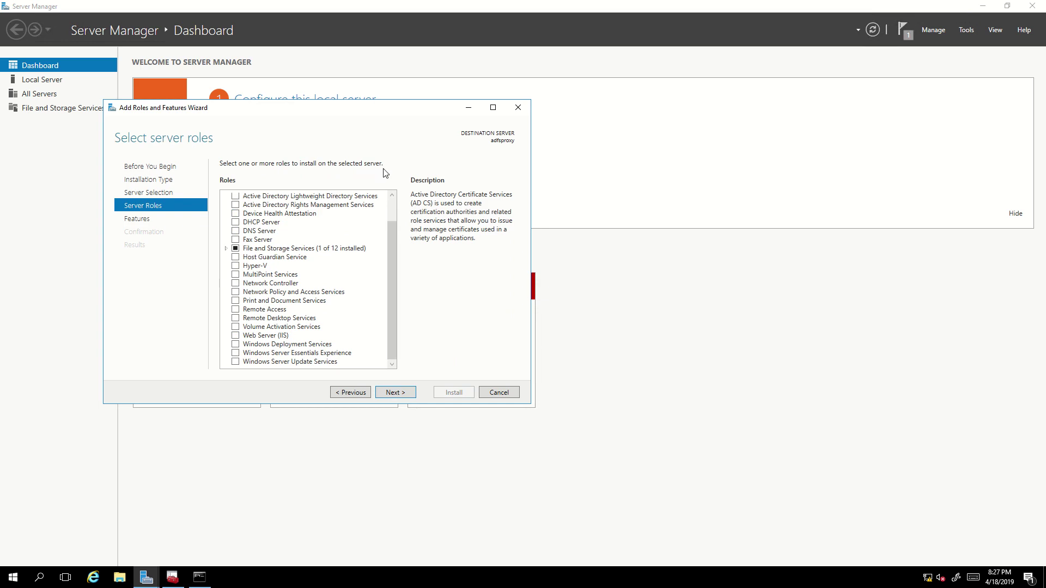
left_click(237, 310)
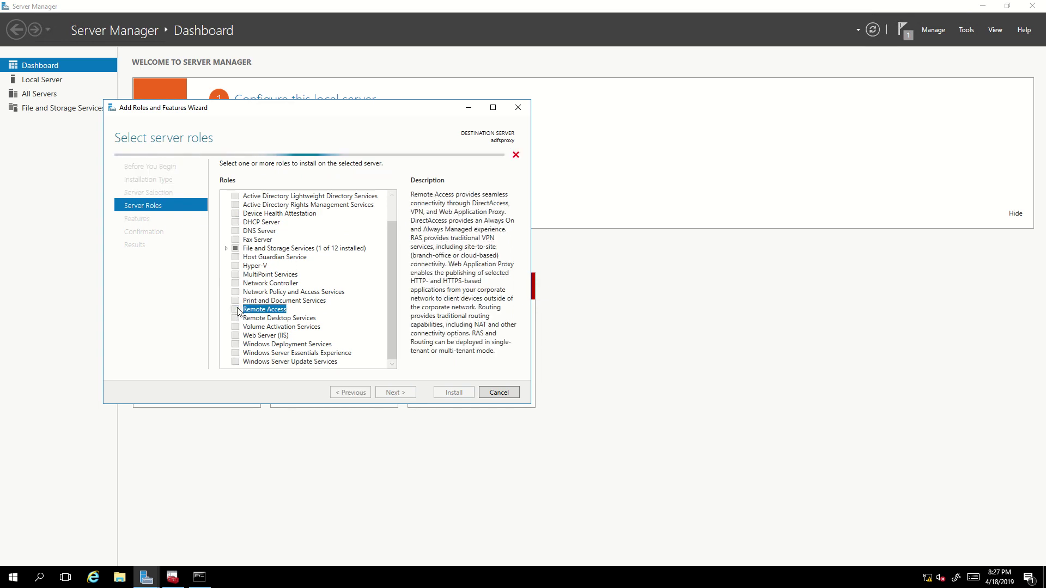
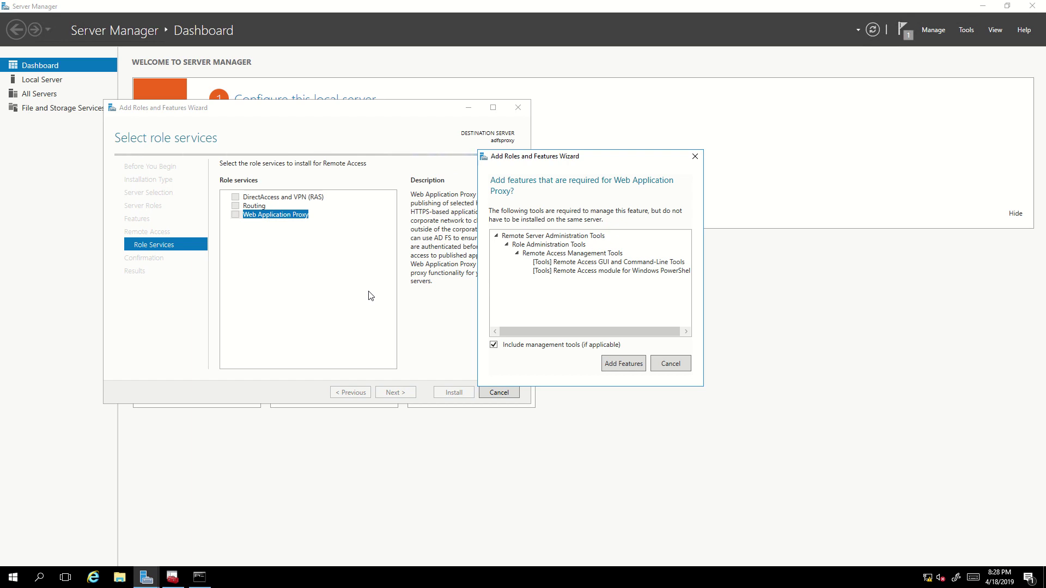
- Install Web Application Proxy with its required Remote Access management tools on adfsproxy
left_click(637, 365)
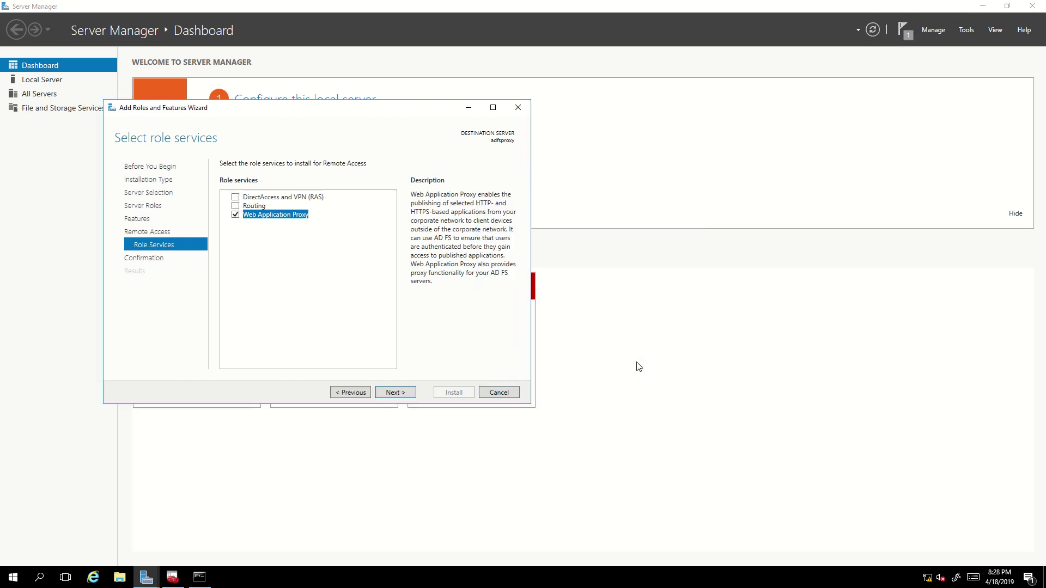
left_click(407, 398)
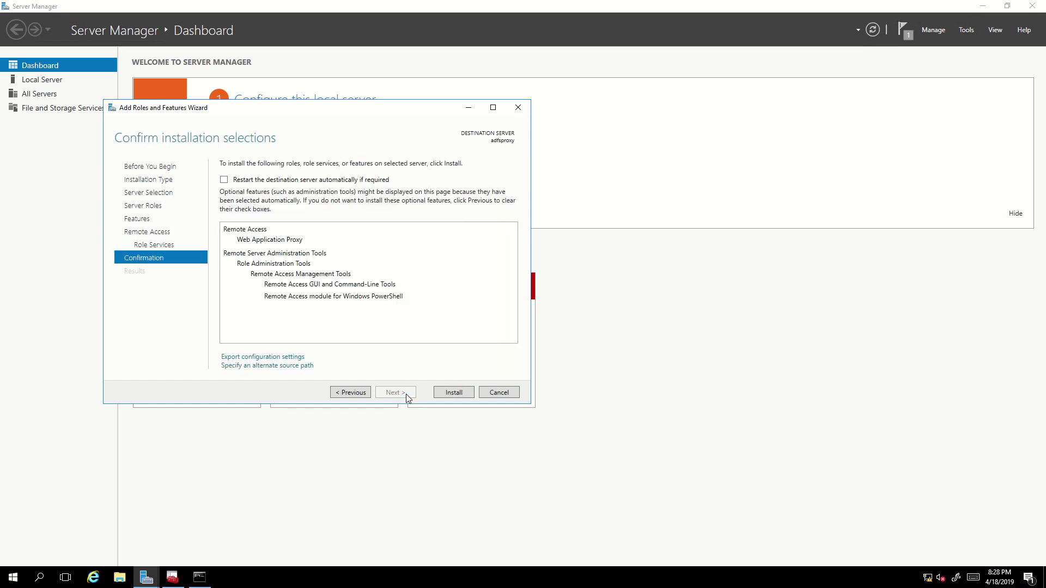
left_click(453, 393)
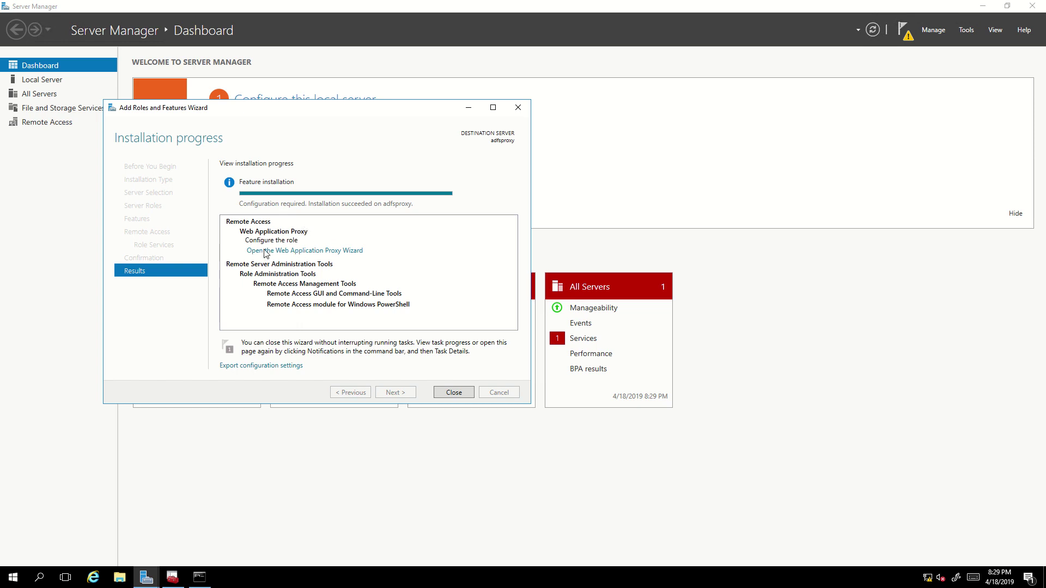
- Launch the Web Application Proxy wizard and enter adfs.conceptswork.com as the federation service name
left_click(328, 252)
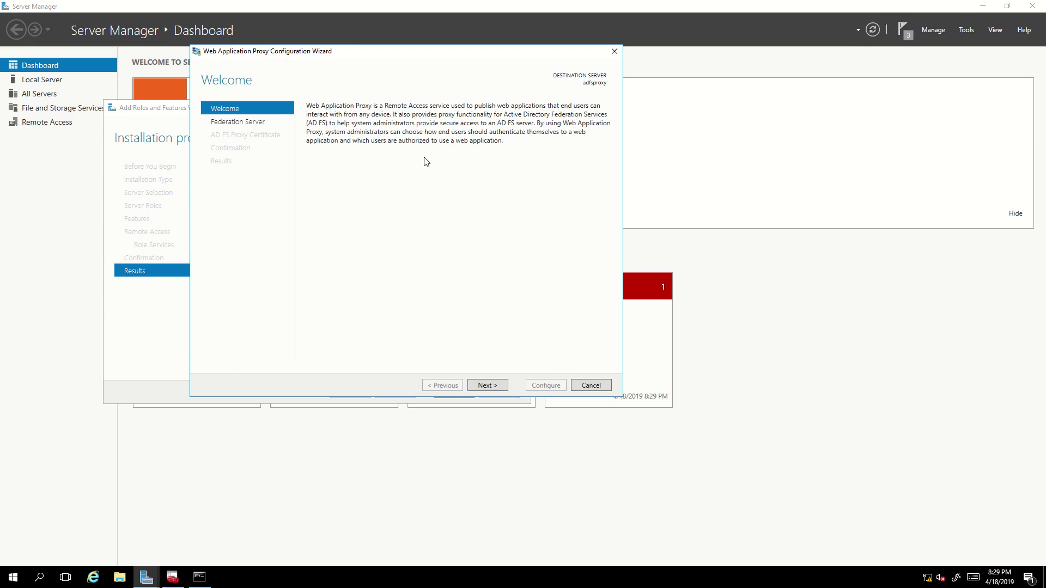
left_click_drag(358, 58, 375, 77)
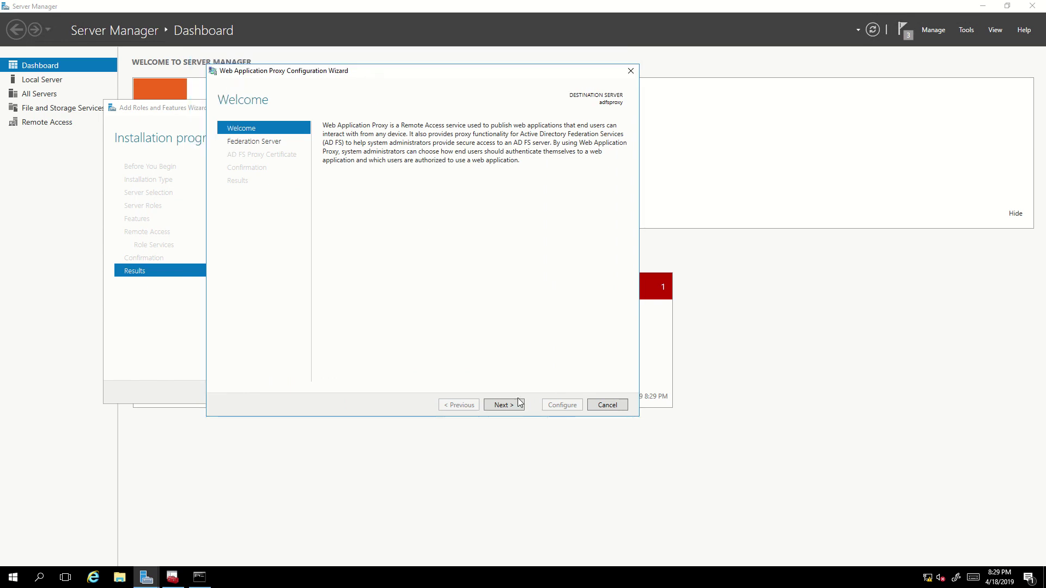
left_click(502, 405)
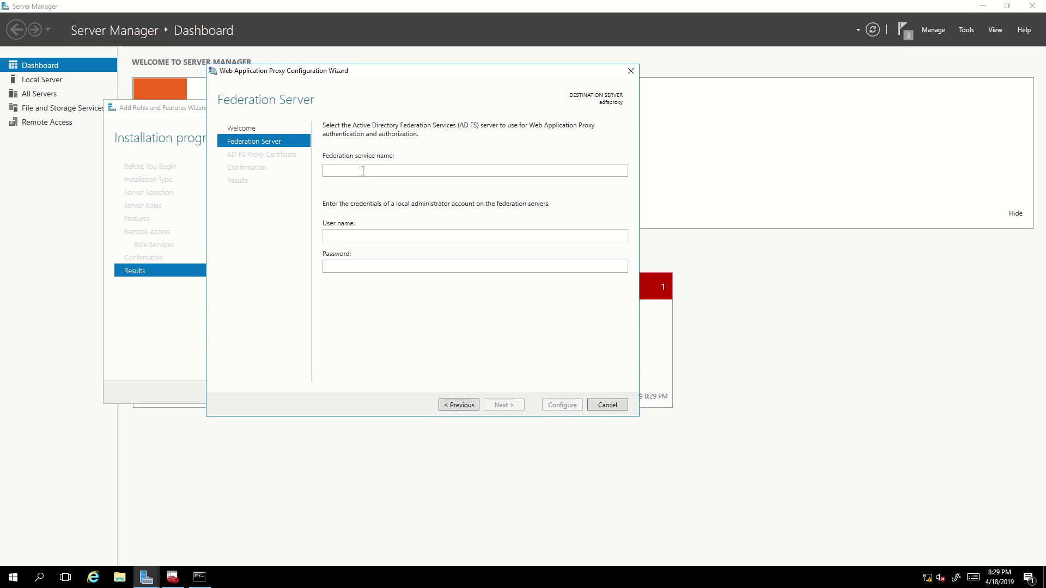
type("adfs.conceptswork.com")
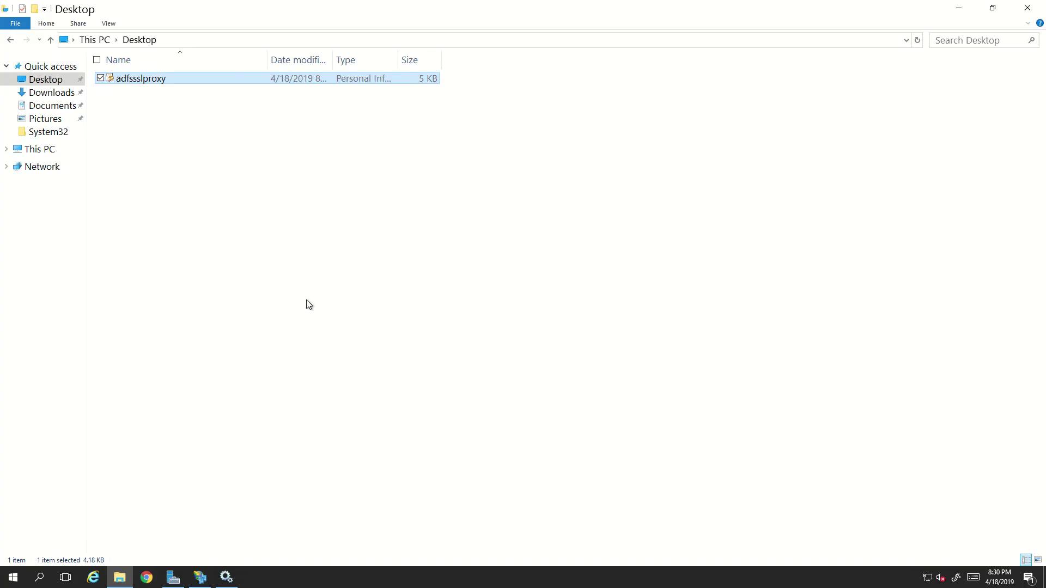
- Confirm in AD FS Management's federation service properties that the service name is adfs.conceptswork.com
left_click(308, 303)
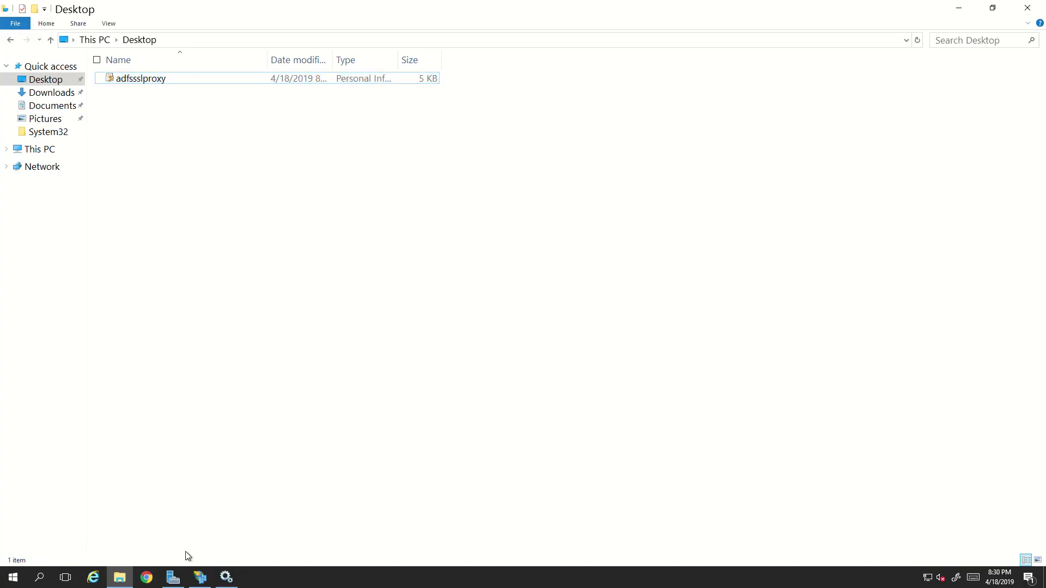
left_click(197, 581)
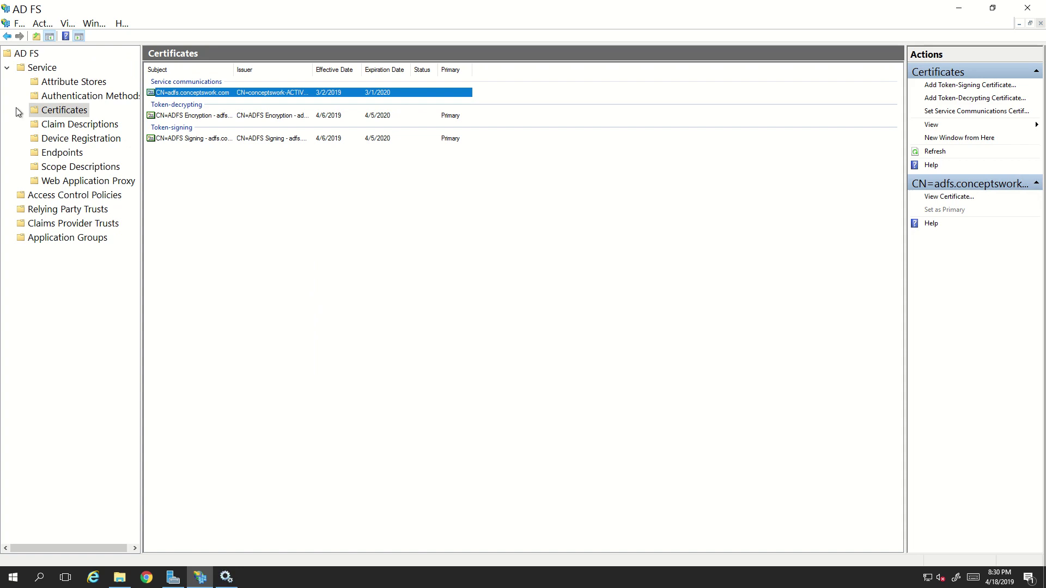
right_click(27, 57)
left_click(24, 54)
right_click(24, 54)
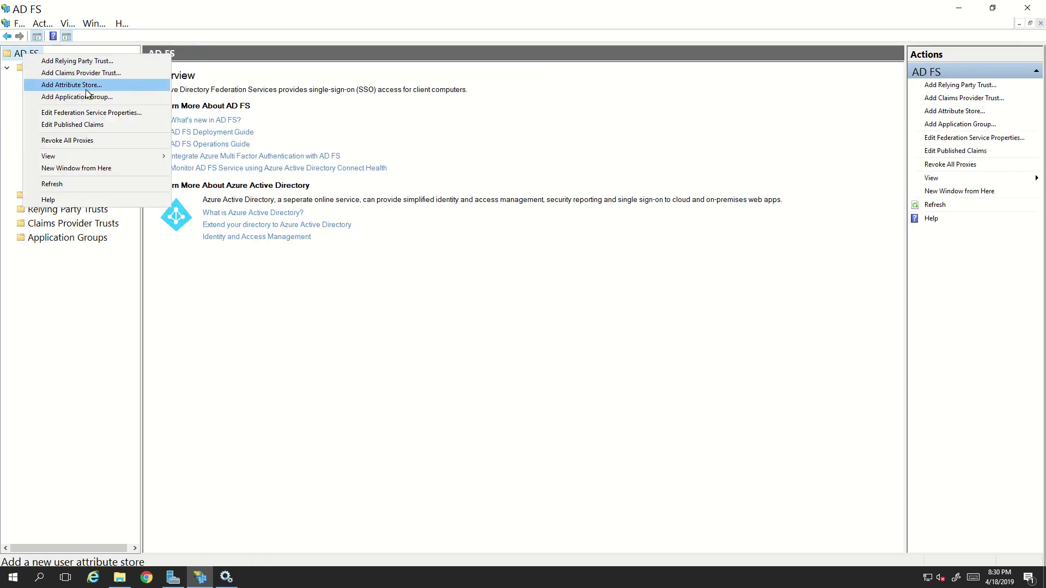
left_click(102, 113)
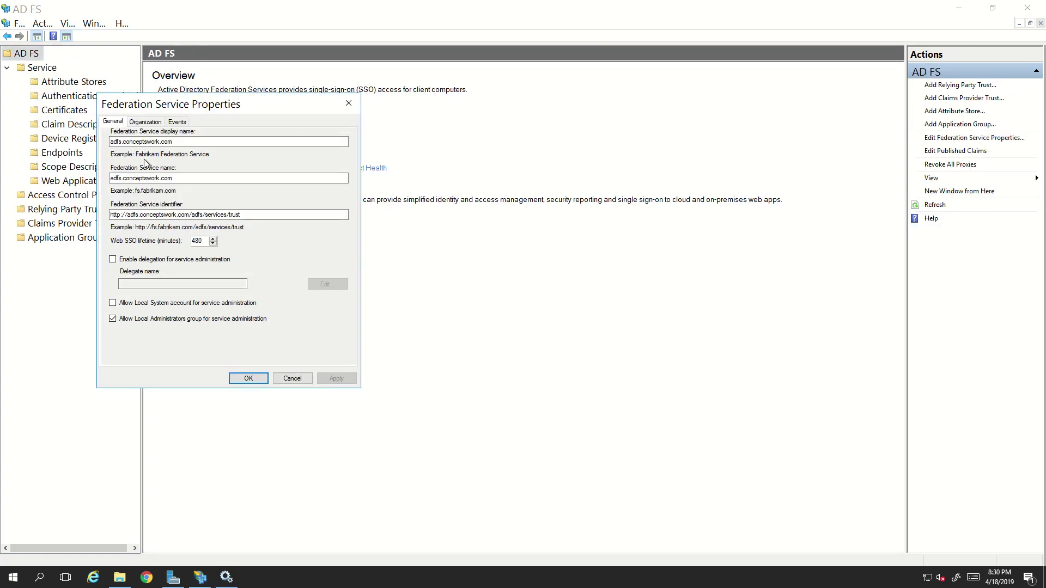
left_click(179, 180)
double_click(140, 177)
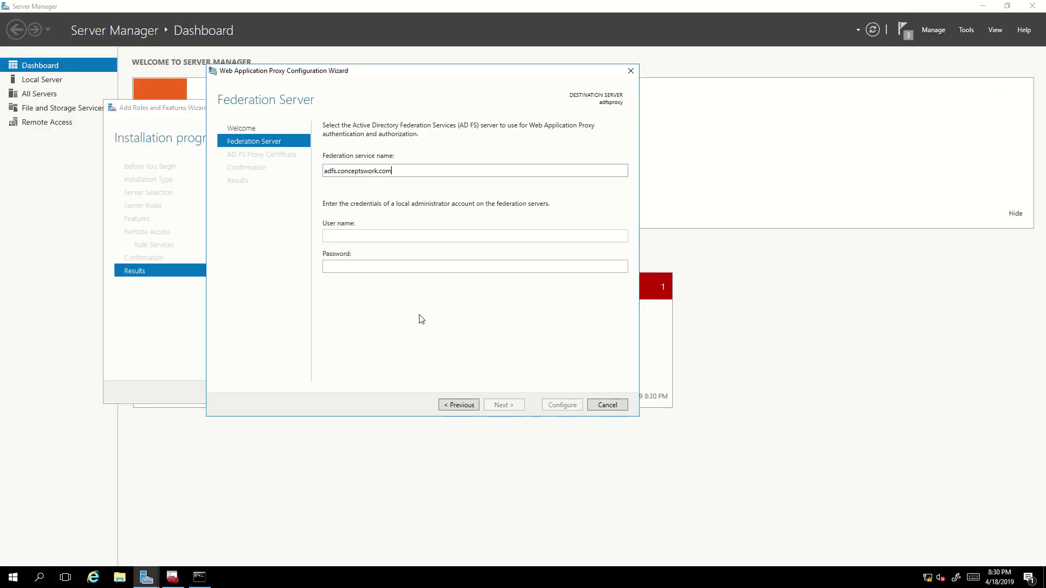
- Enter the federation server administrator's user name and password, then advance to the certificate page
left_click(373, 238)
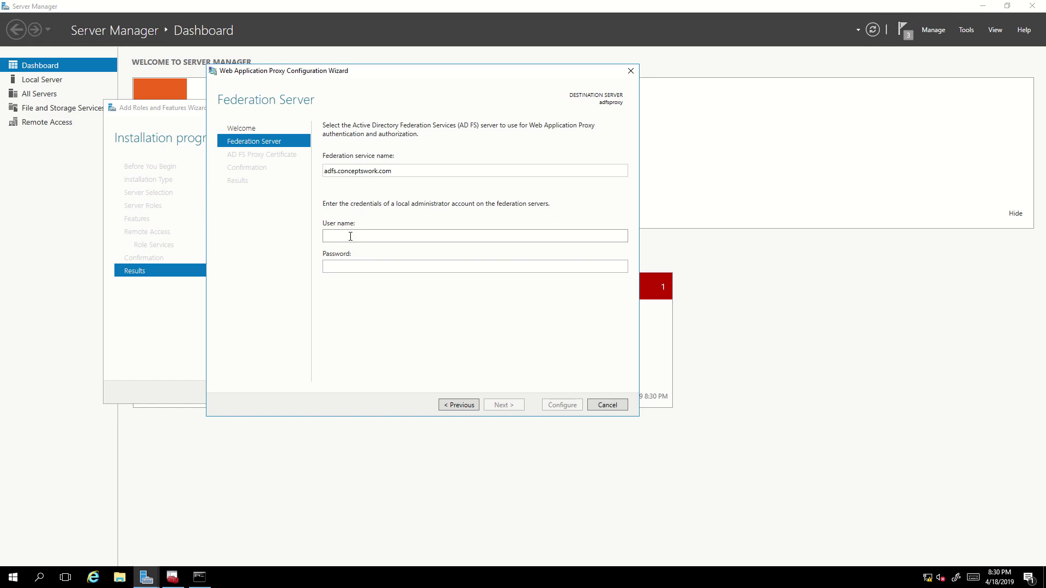
type("adfs")
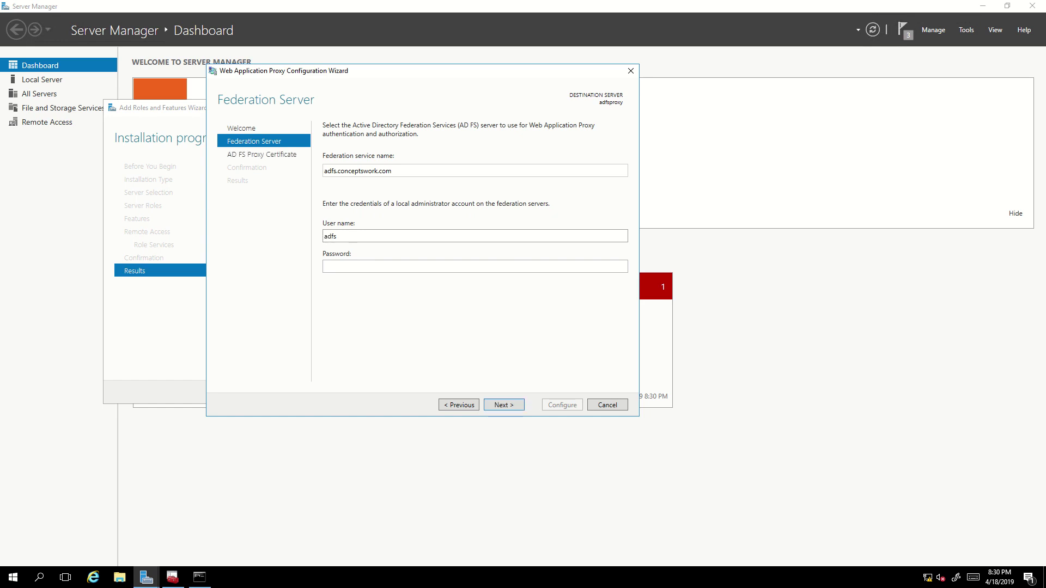
type("\\administrator")
key("Tab")
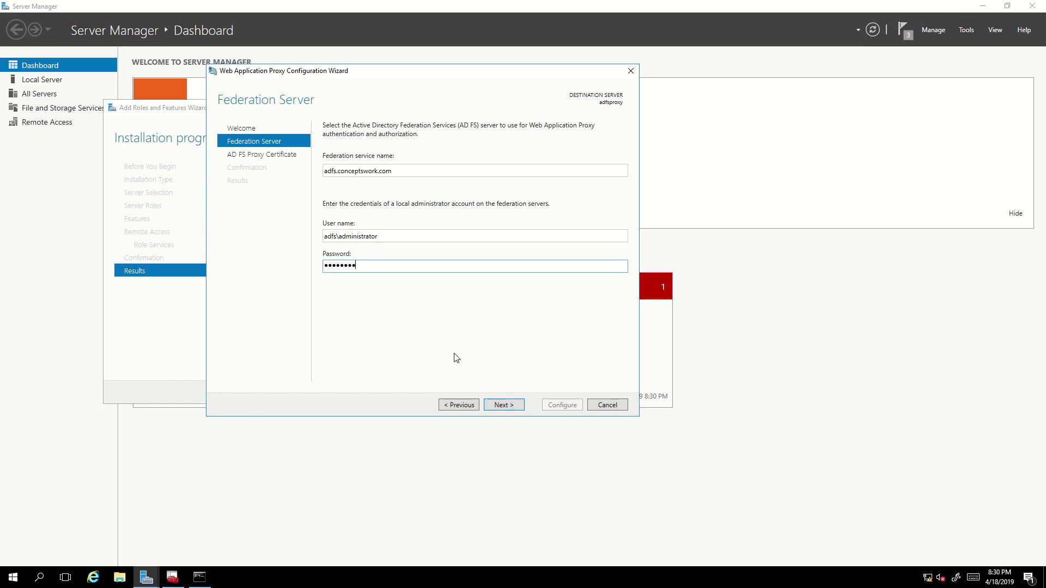
left_click(488, 405)
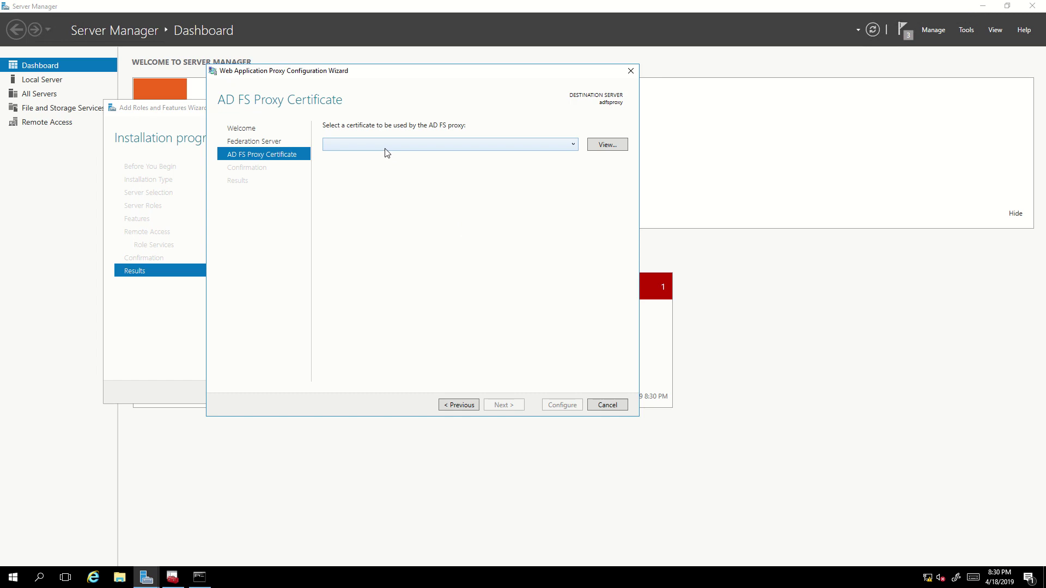
- Choose the adfs.conceptswork.com proxy certificate and check its thumbprint ends in 83 65
left_click(386, 144)
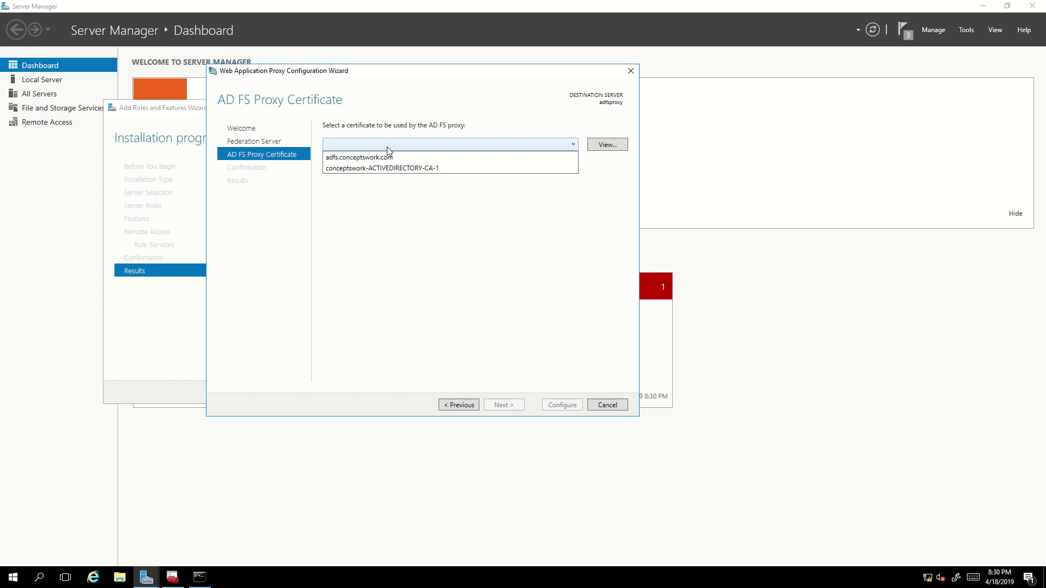
left_click(367, 159)
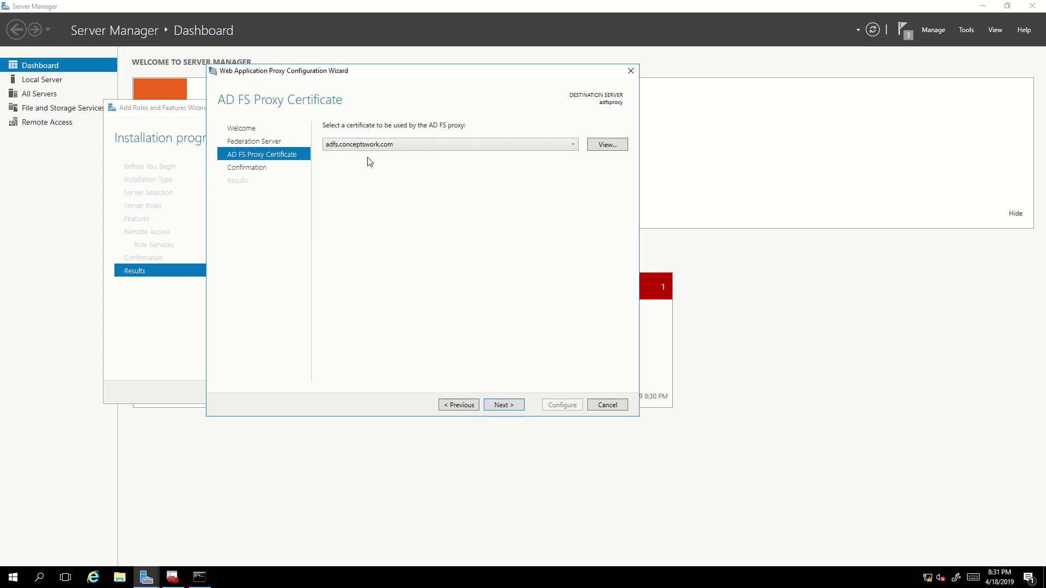
left_click(611, 148)
left_click_drag(73, 16, 194, 94)
left_click(175, 110)
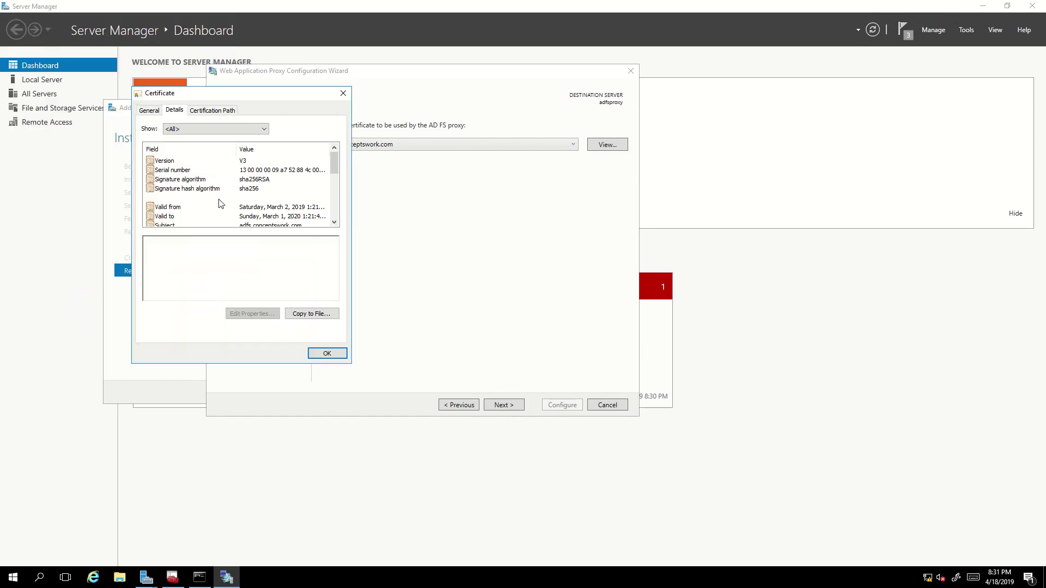
left_click(219, 199)
scroll(220, 202, "down", 5)
left_click(218, 207)
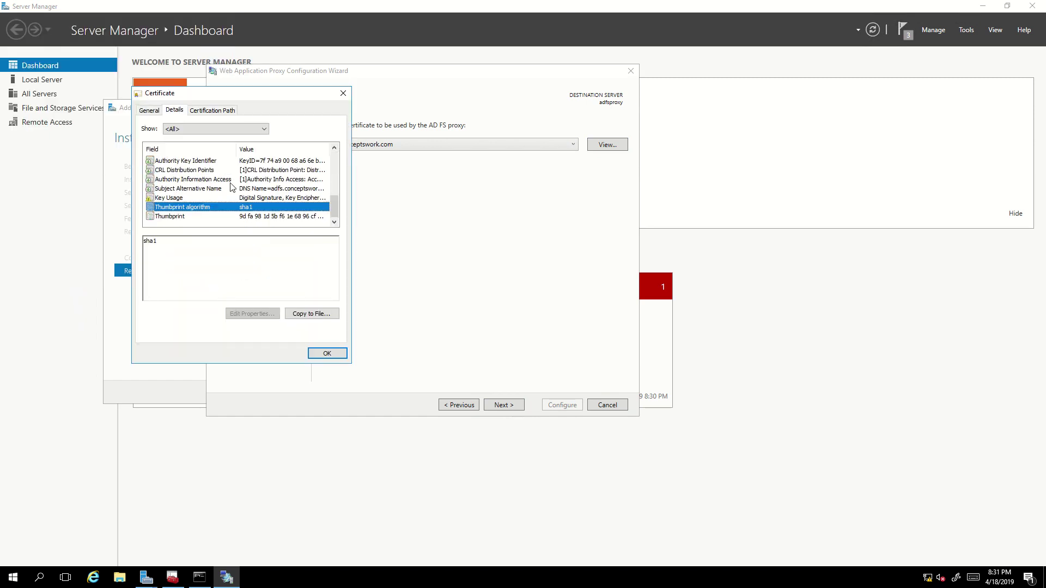
left_click(231, 217)
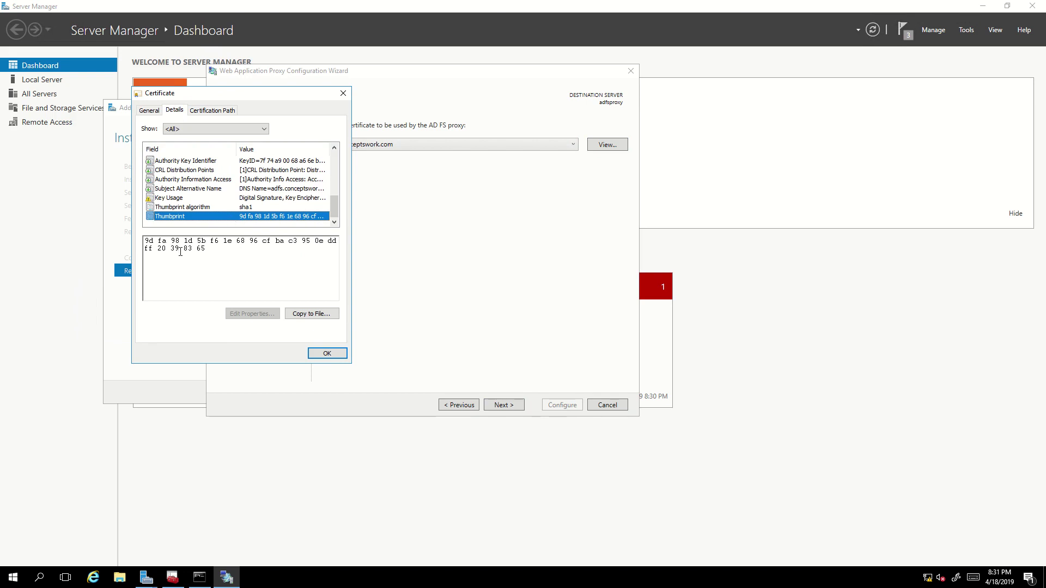
left_click_drag(182, 250, 209, 249)
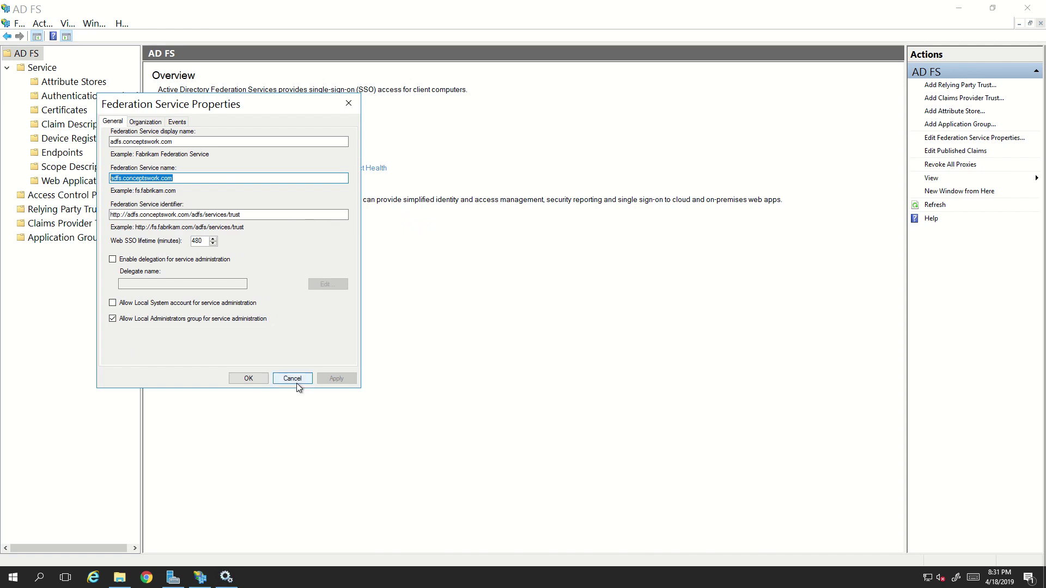
- Open AD FS's service communications certificate and verify its thumbprint also ends in 83 65
left_click(289, 376)
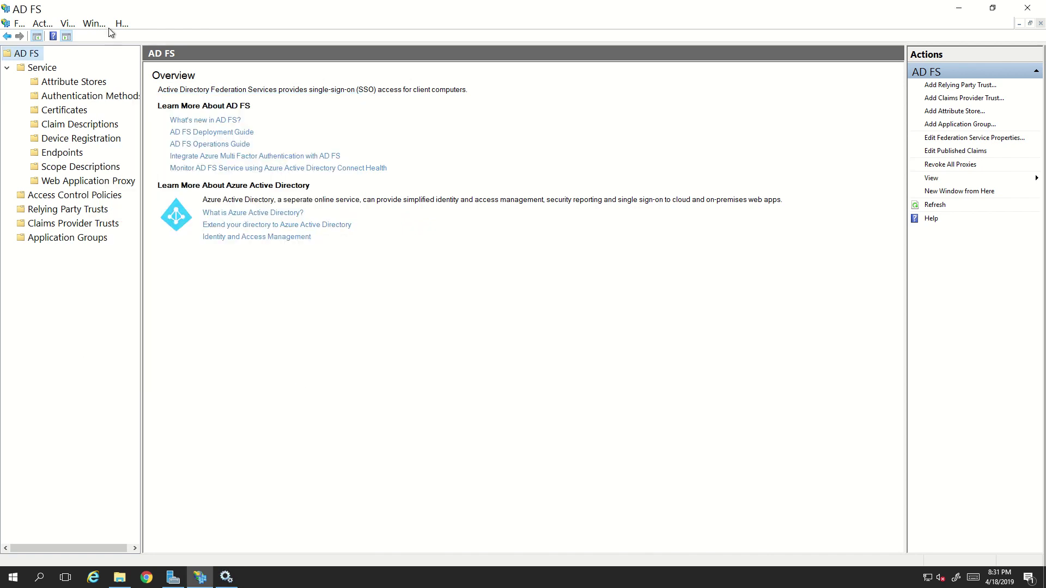
left_click(65, 111)
double_click(183, 92)
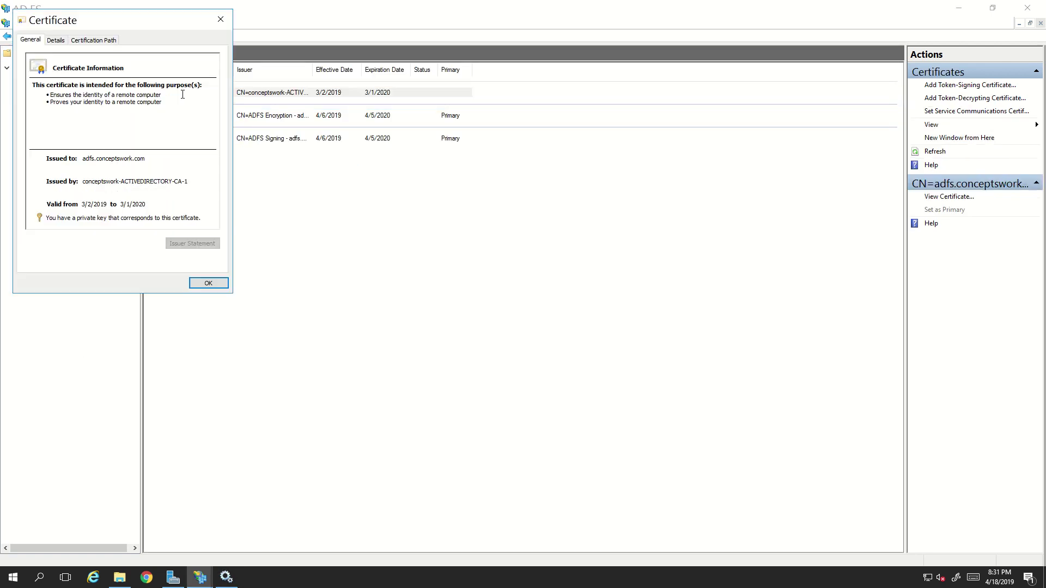
left_click(55, 40)
left_click_drag(77, 25, 275, 105)
left_click(298, 208)
scroll(297, 210, "down", 5)
left_click(297, 216)
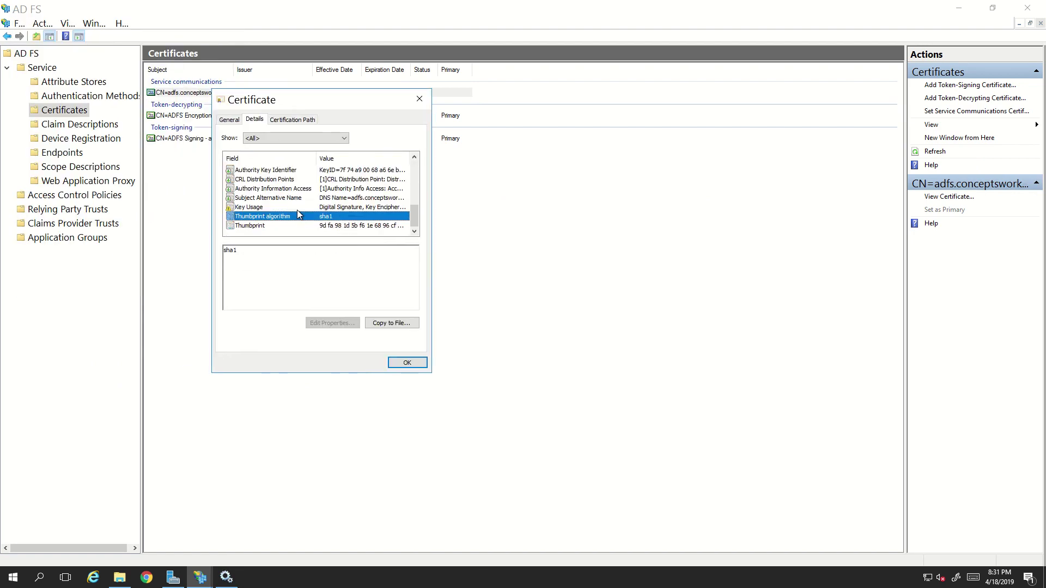
left_click(280, 226)
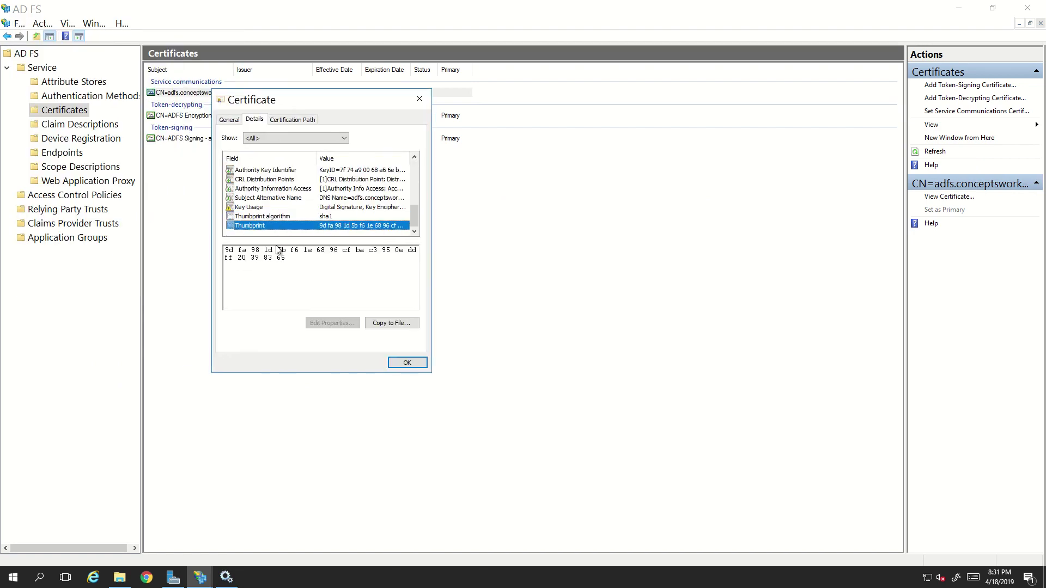
left_click_drag(265, 258, 292, 259)
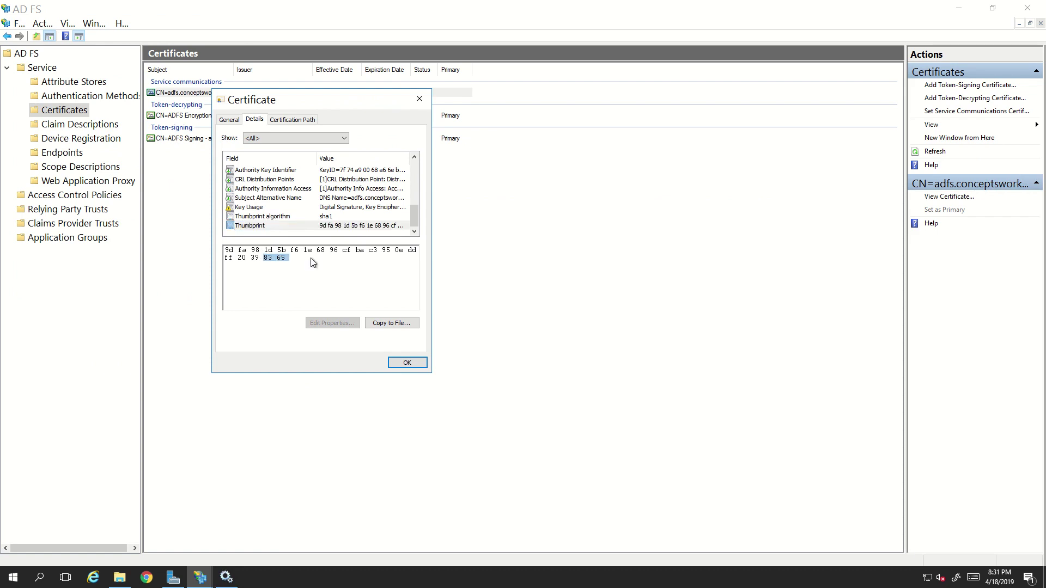
key("Right")
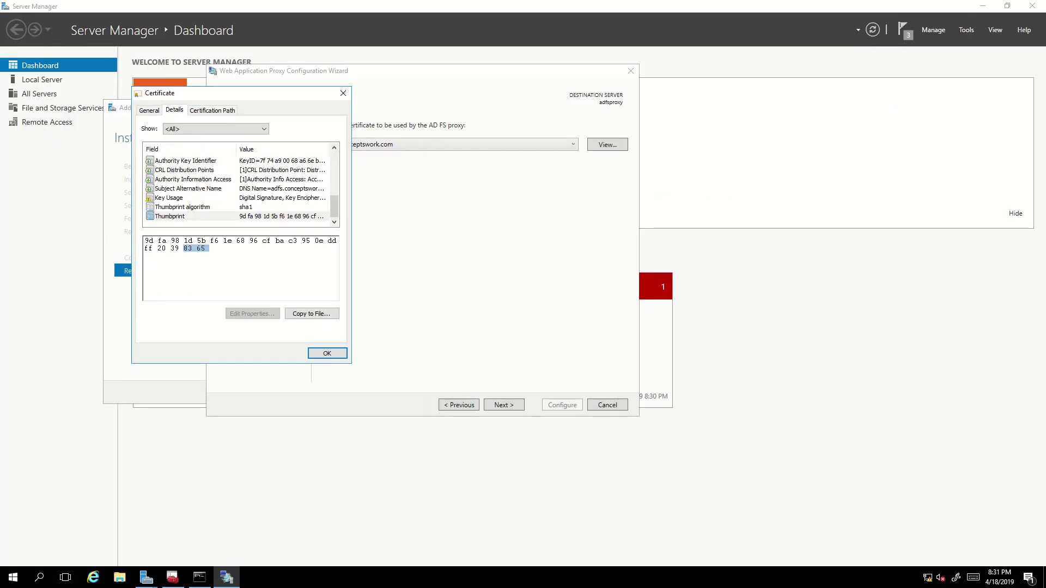
- Apply the Web Application Proxy configuration for adfs.conceptswork.com and close the wizard after success
left_click(327, 353)
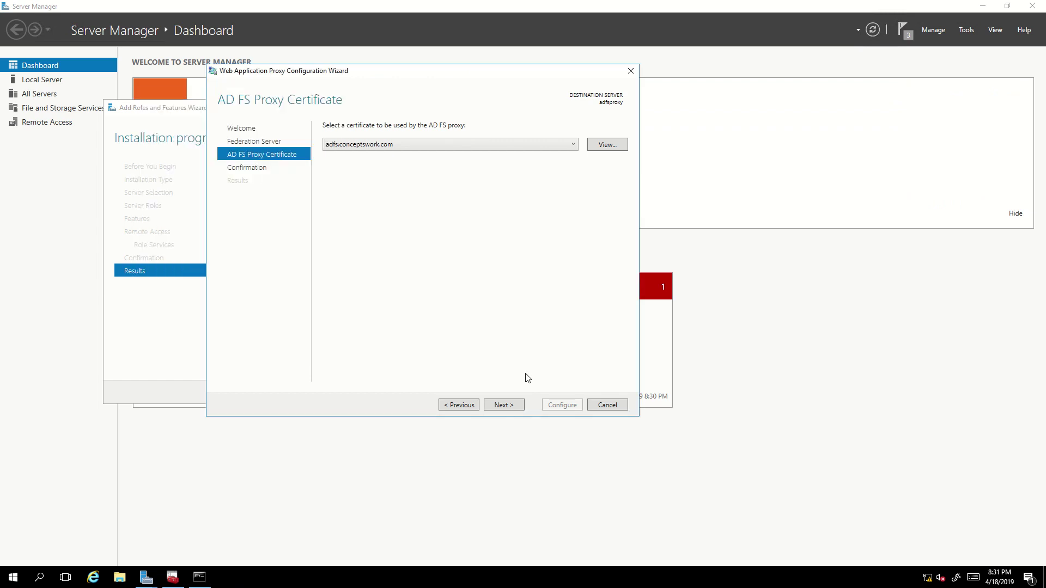
left_click(503, 404)
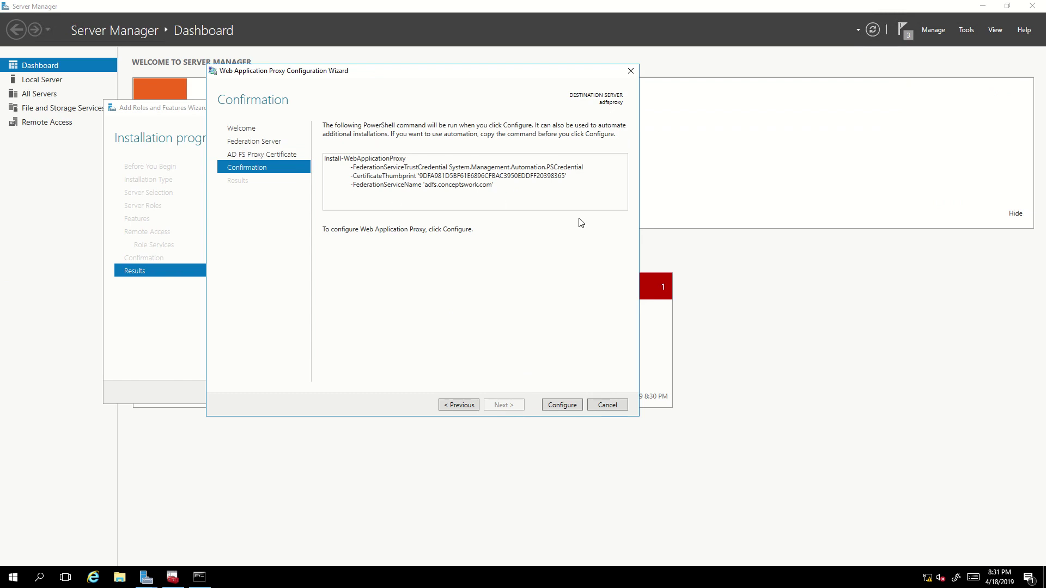
left_click(561, 405)
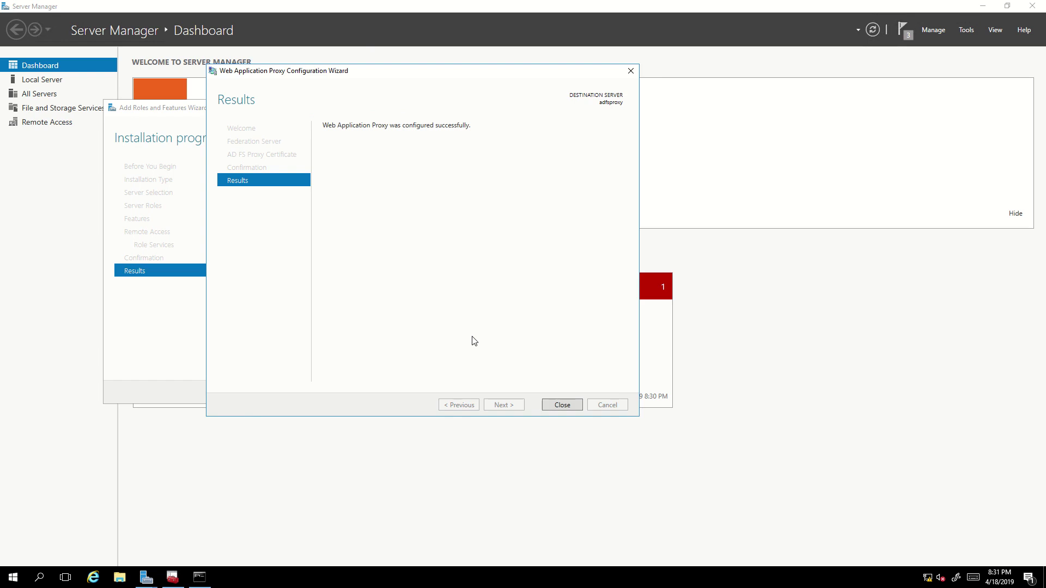
left_click(560, 406)
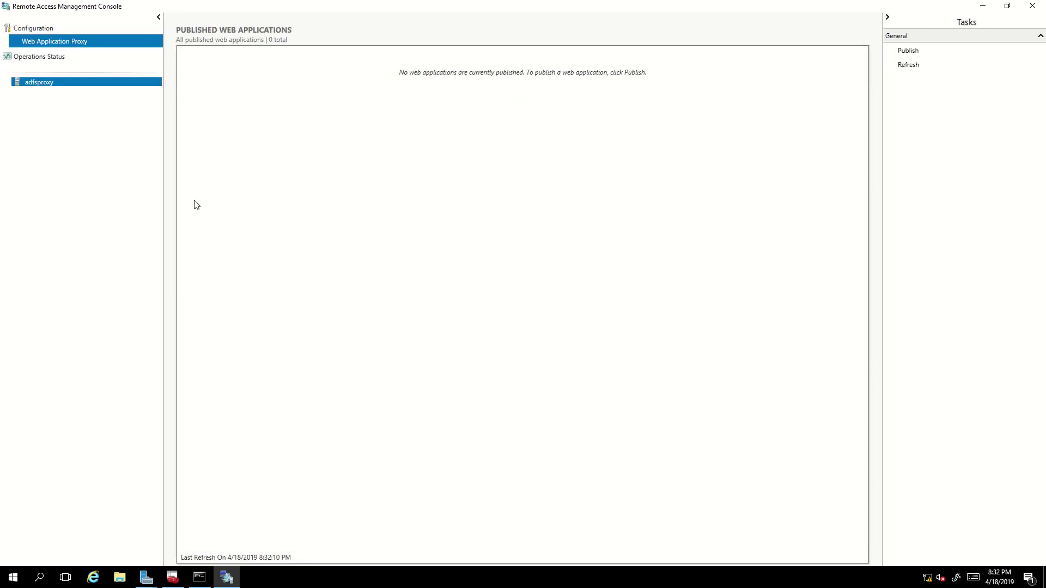
- Check adfsproxy's operations status, then move to the client machine's browser
left_click(39, 56)
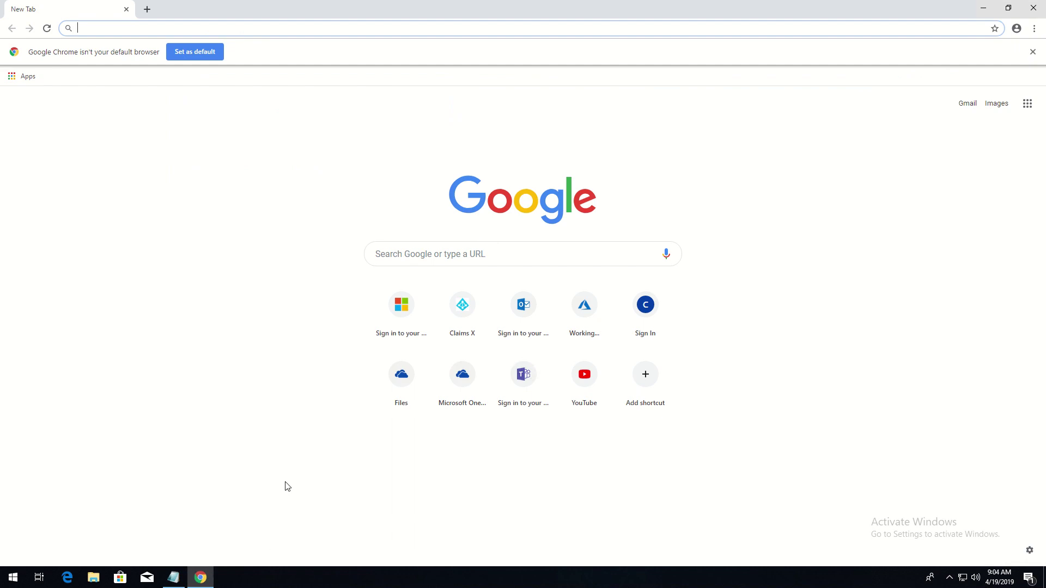
left_click(173, 577)
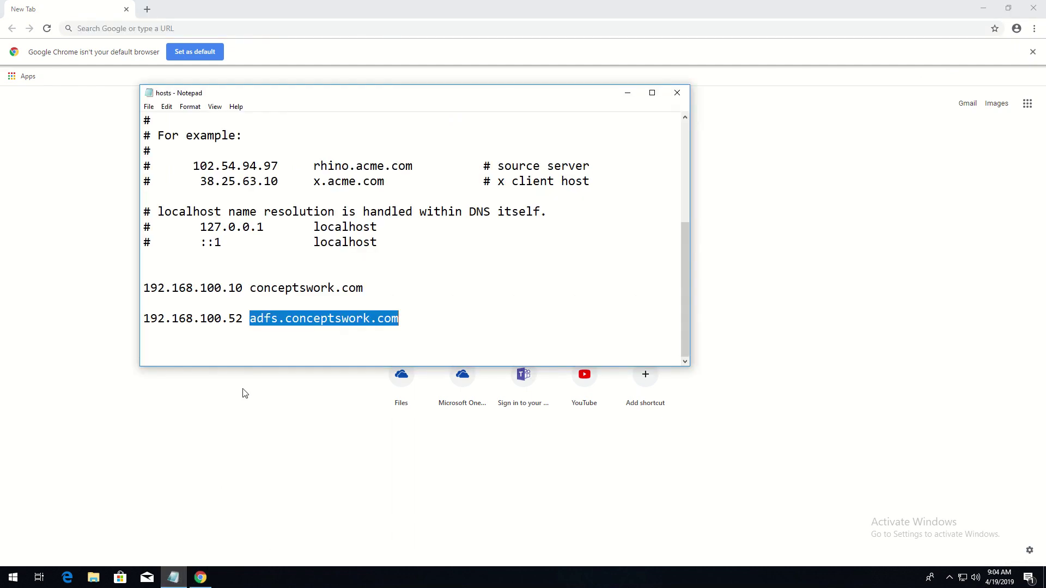
- Go back to Chrome's new tab page and open the Claims X-Ray token request page
left_click(433, 331)
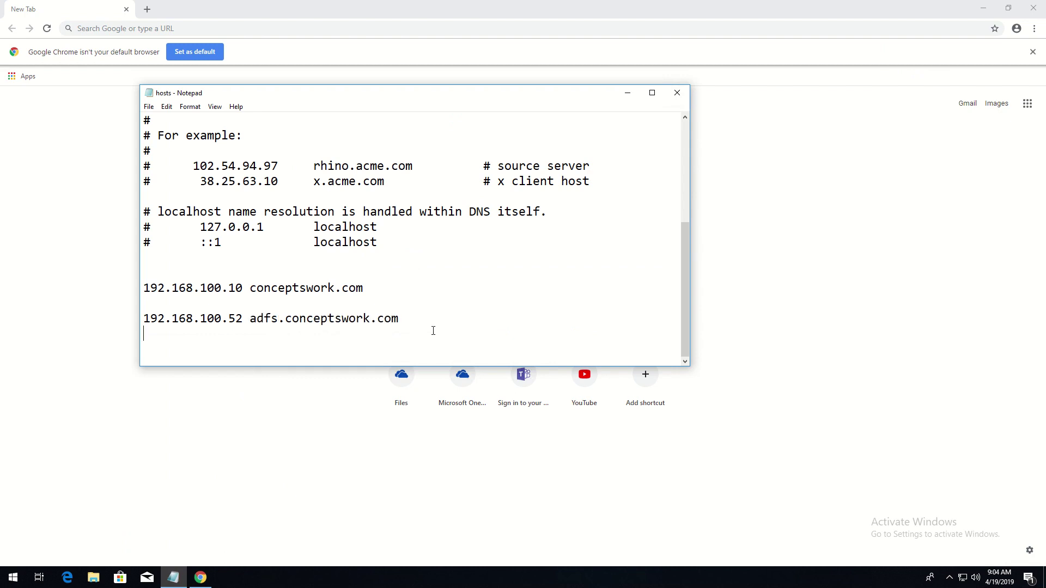
left_click(99, 293)
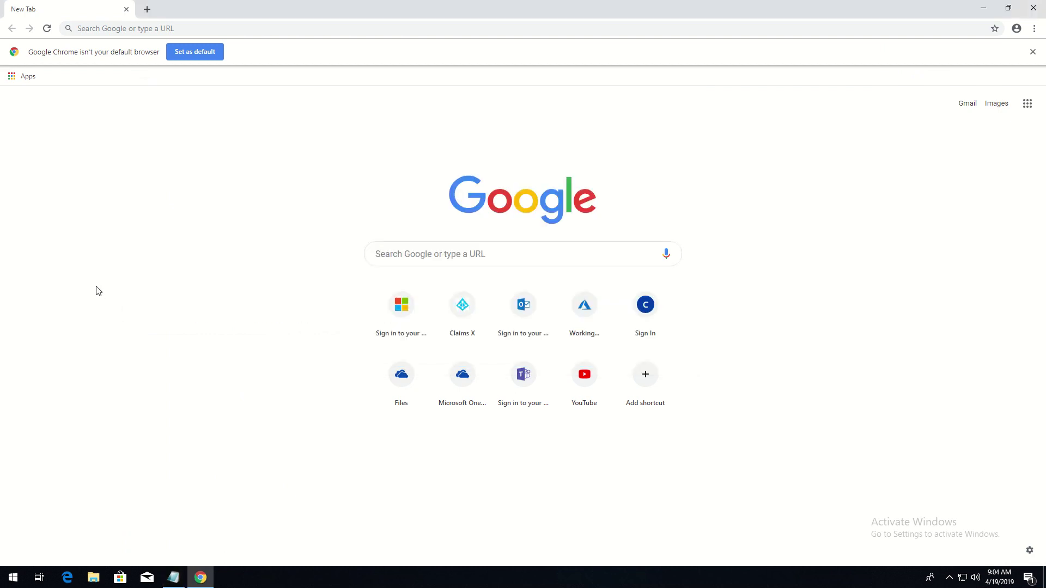
left_click(463, 308)
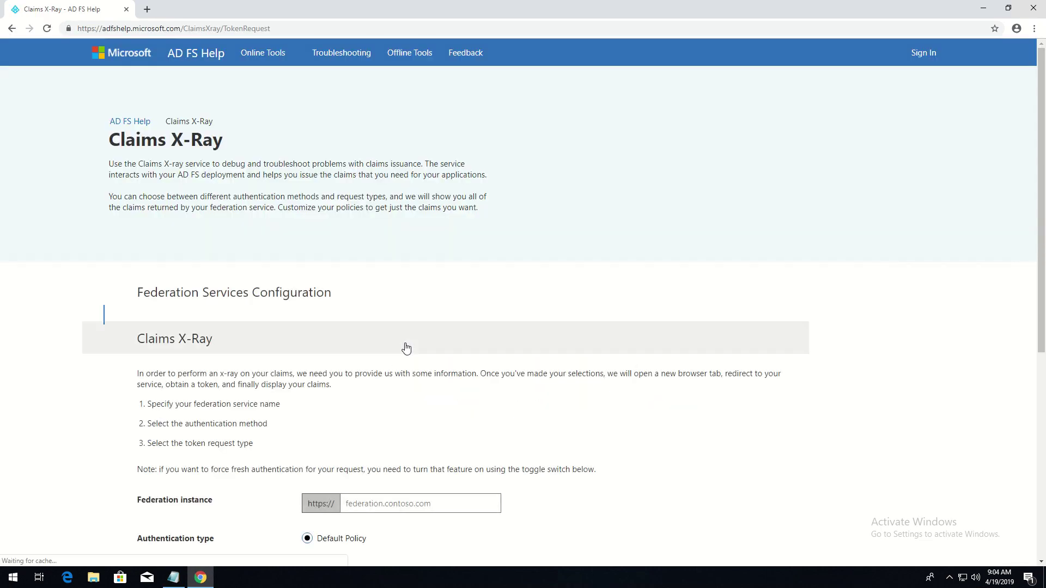
- Run a test authentication against adfs.conceptswork.com with Force fresh authentication enabled
left_click(370, 326)
type("adfs.conceptswork.com")
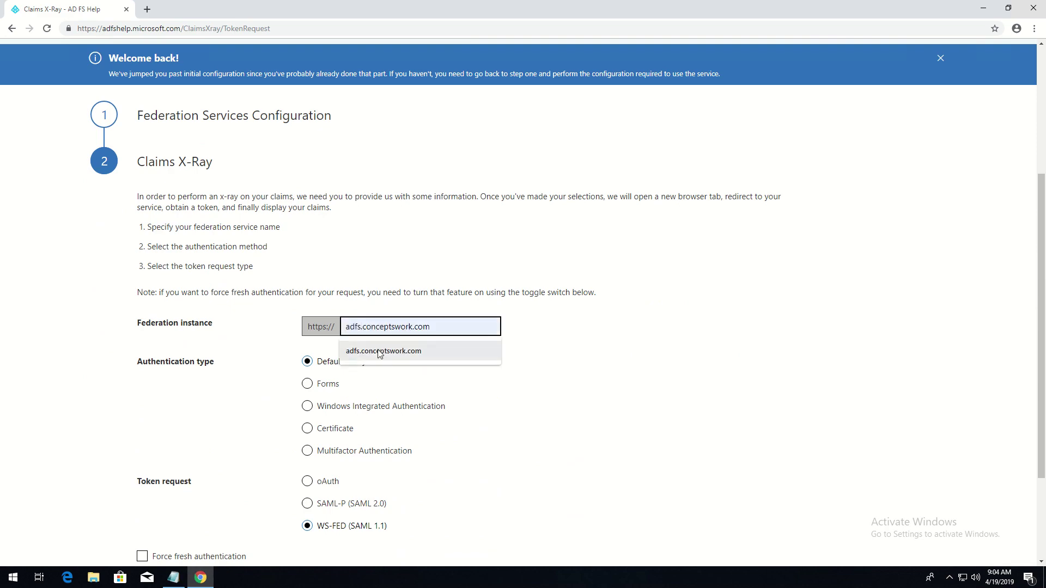
left_click(381, 352)
scroll(381, 360, "down", 3)
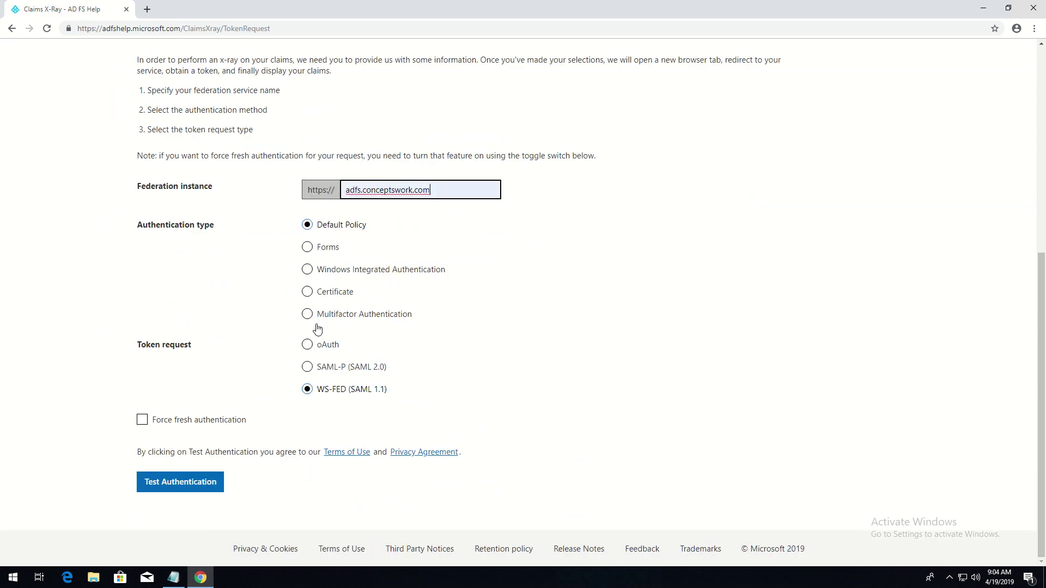
left_click(142, 423)
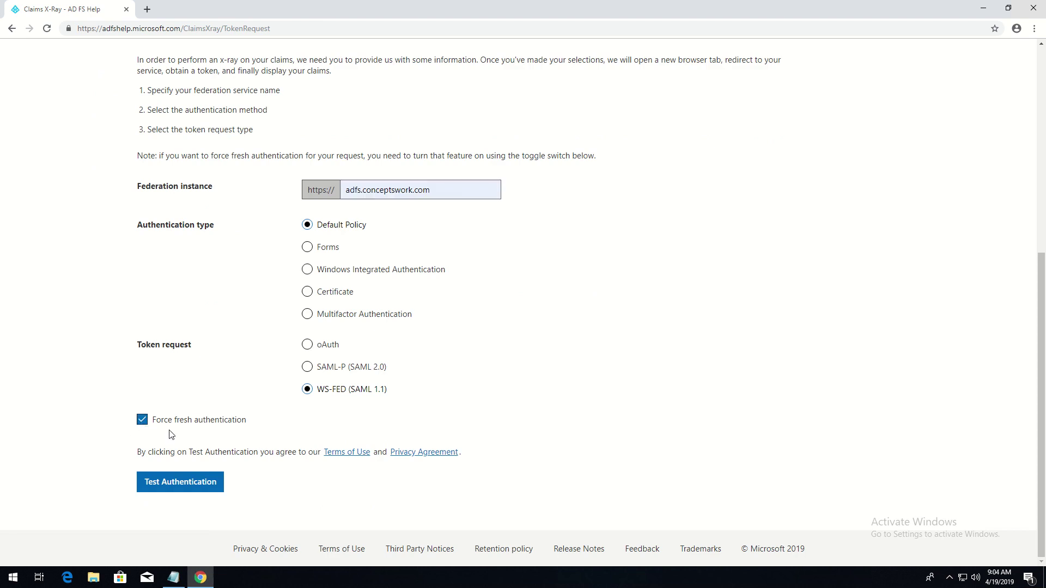
left_click(163, 488)
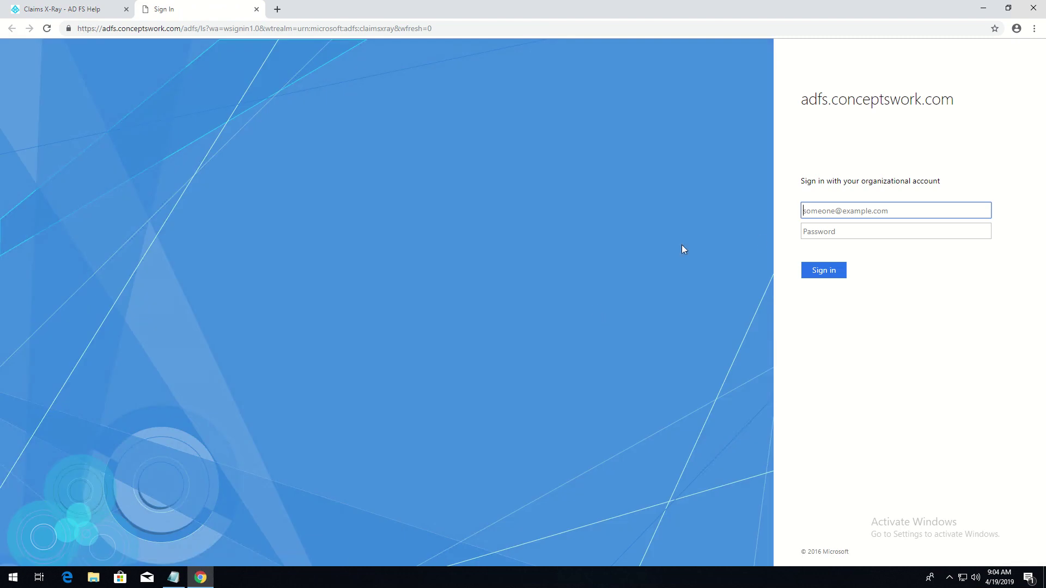
- Sign in on the AD FS page with the test user's e-mail and password
key("Tab")
type("••••••••")
key("Return")
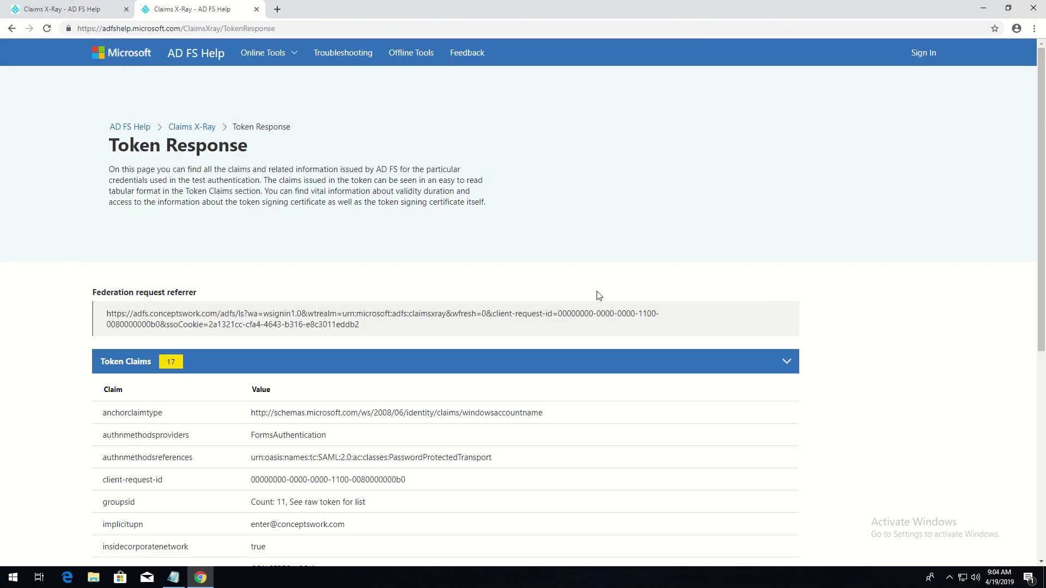
- Find the authnmethodsproviders token claim showing only FormsAuthentication
scroll(602, 295, "down", 3)
scroll(608, 293, "down", 3)
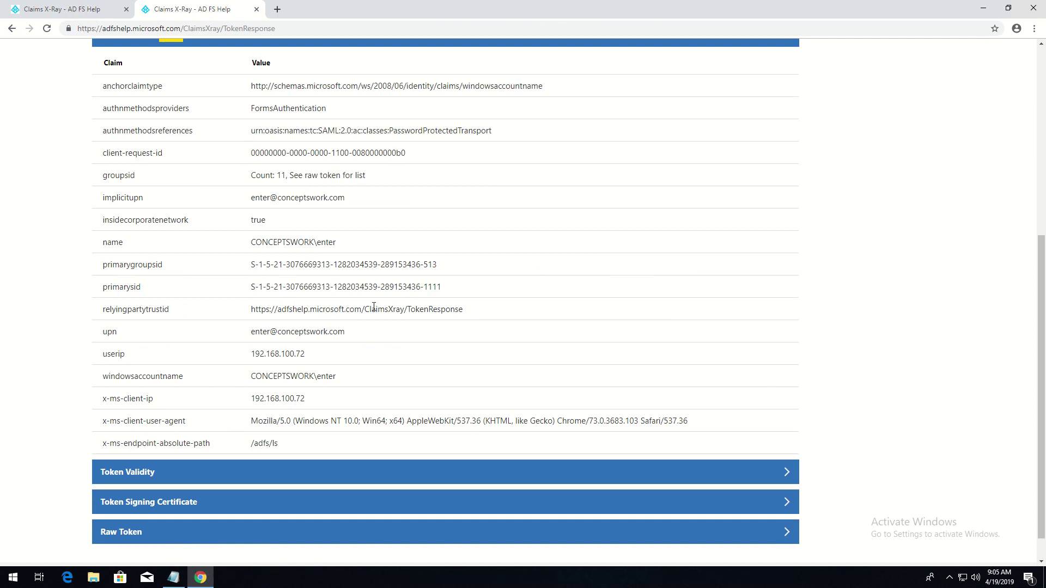
left_click_drag(105, 111, 346, 105)
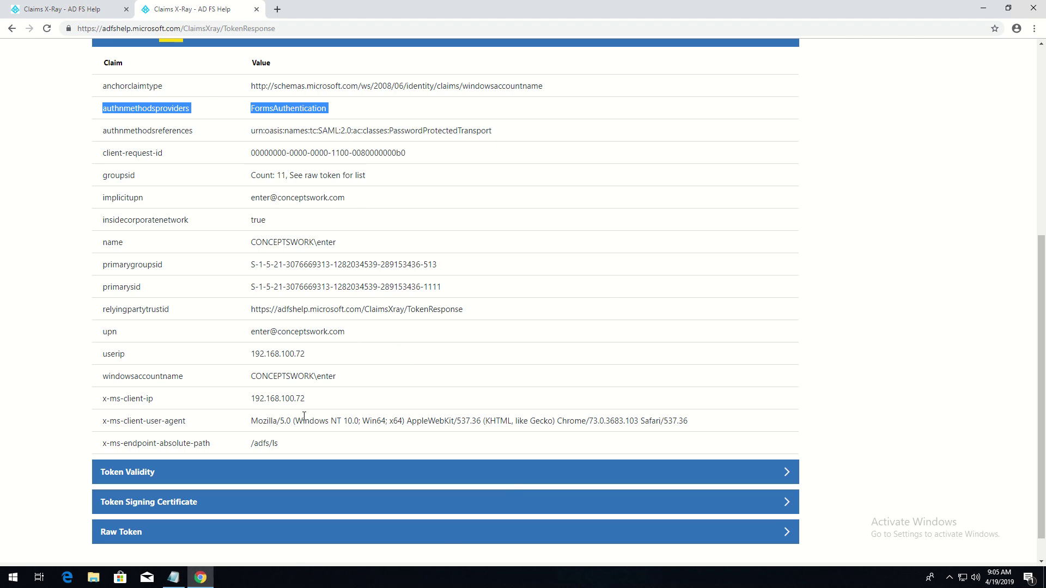
- Change the adfs.conceptswork.com hosts entry's IP ending from 52 to 143 (192.168.100.143)
left_click(173, 577)
left_click(237, 318)
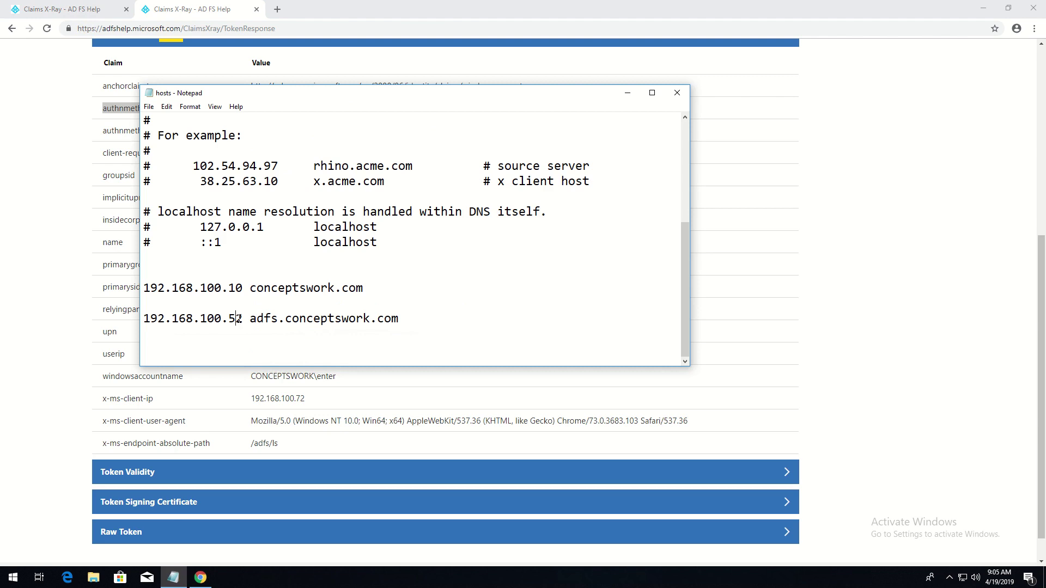
key("BackSpace")
key("BackSpace")
type("143")
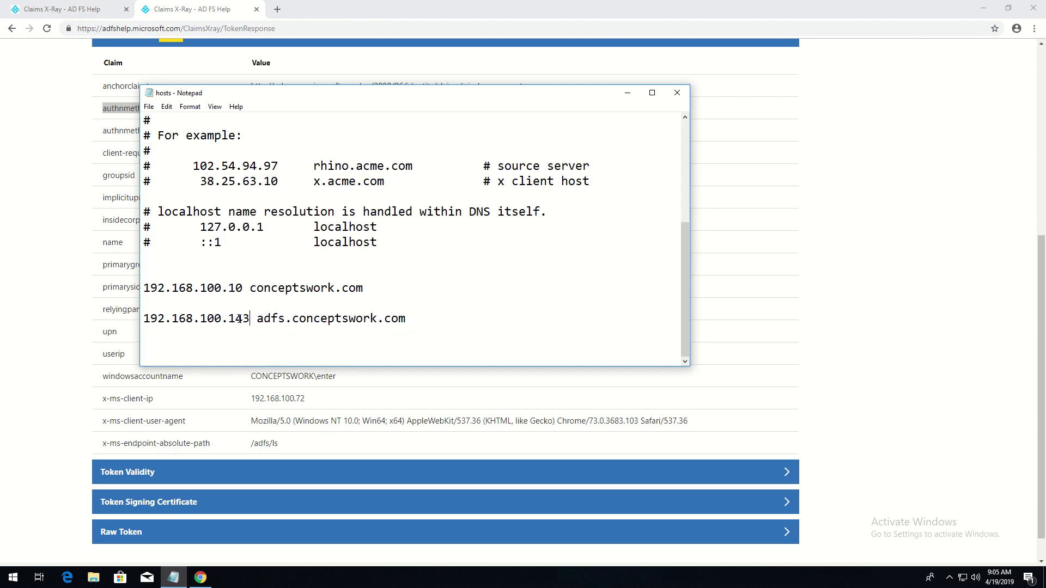
- Run ipconfig /flushdns in an administrator Command Prompt, then return to the Claims X-Ray form
left_click(10, 579)
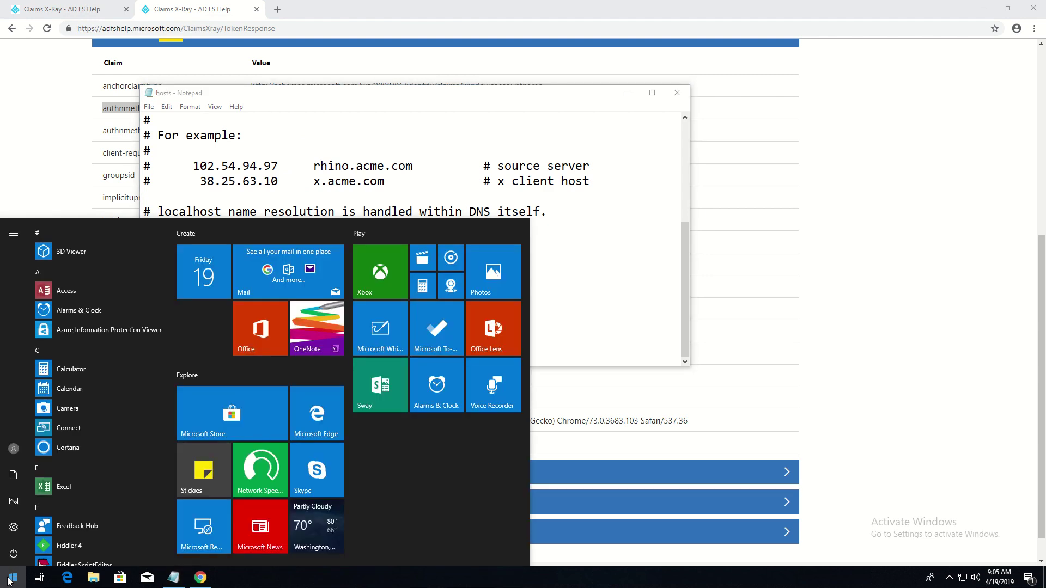
type("cmd")
right_click(107, 282)
left_click(158, 283)
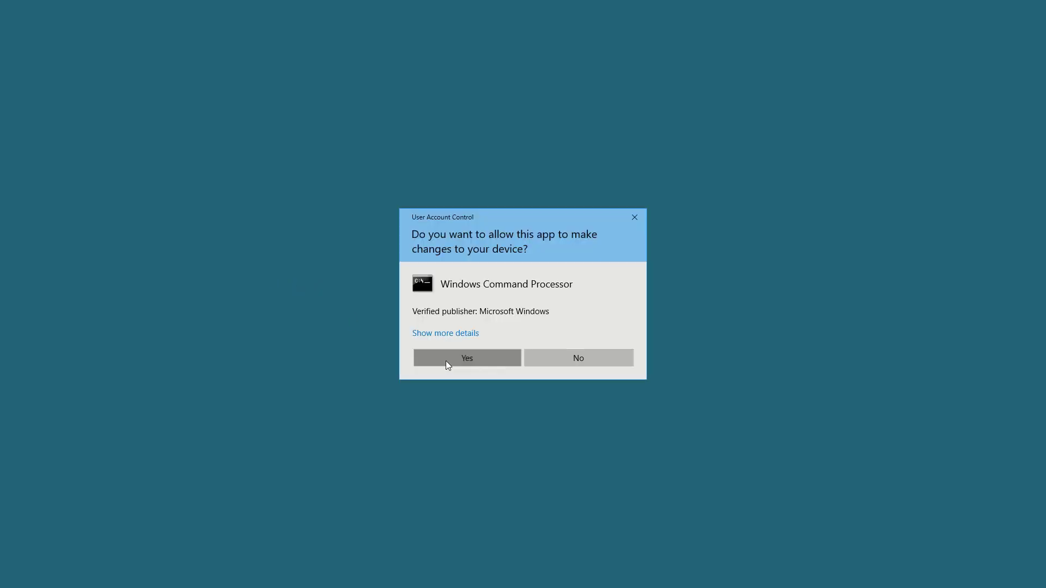
left_click(447, 359)
type("ip")
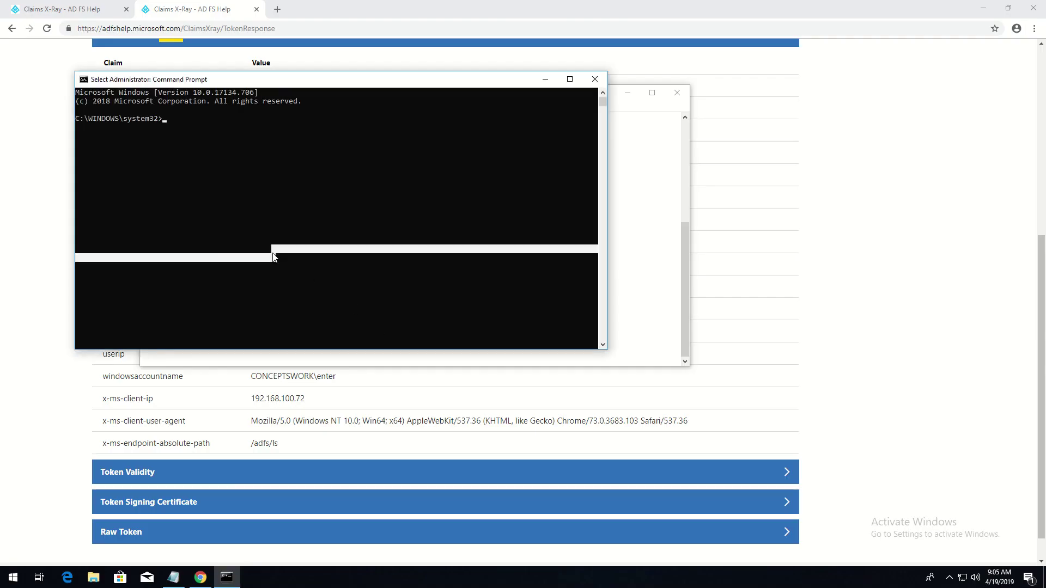
type("config ")
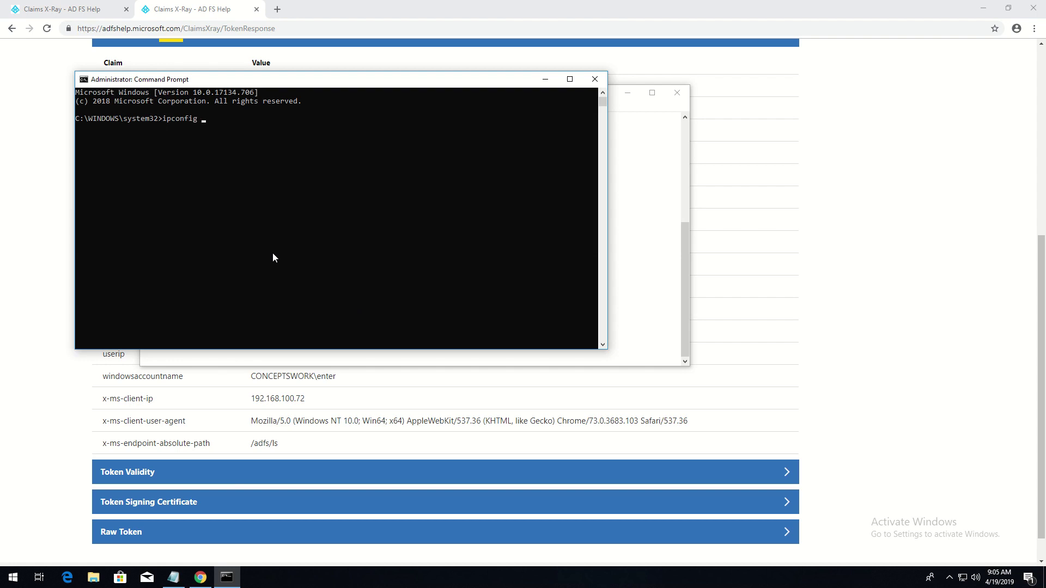
type("/flushdns")
key("Return")
left_click(632, 240)
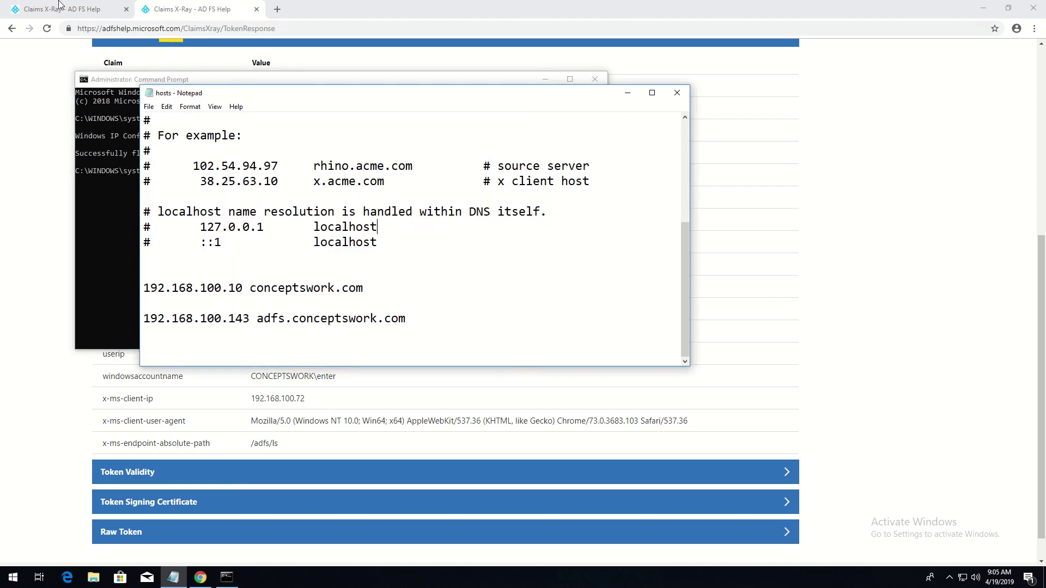
left_click(60, 6)
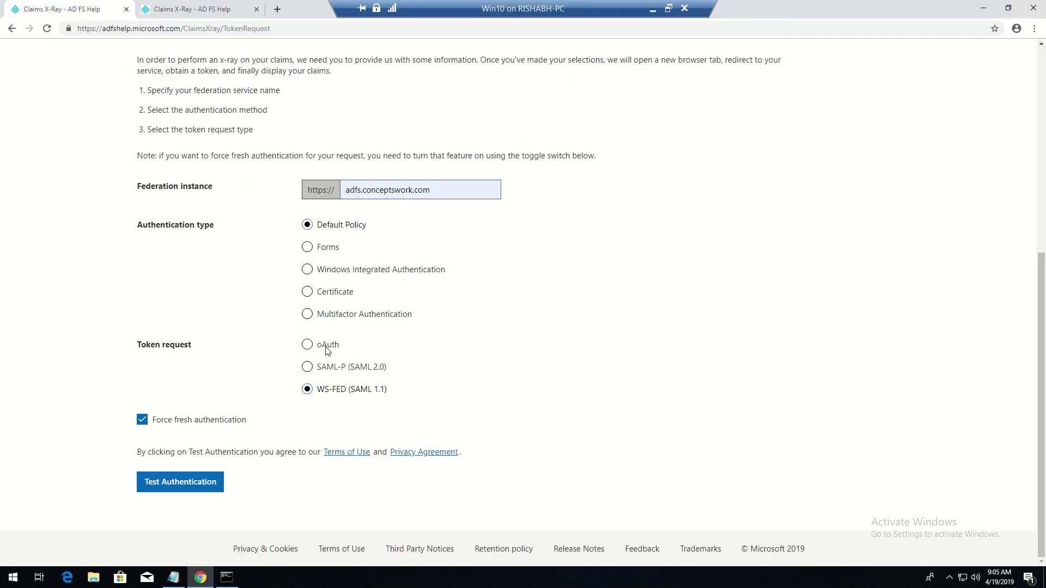
- Rerun Test Authentication, signing in with the user's e-mail, password and SMS verification code
left_click(165, 486)
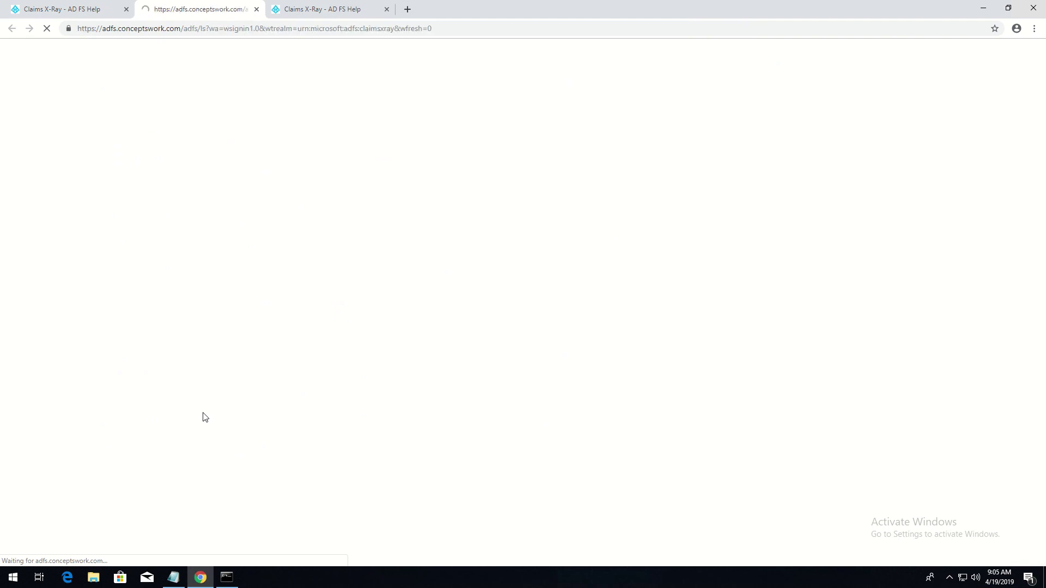
key("Tab")
type("********")
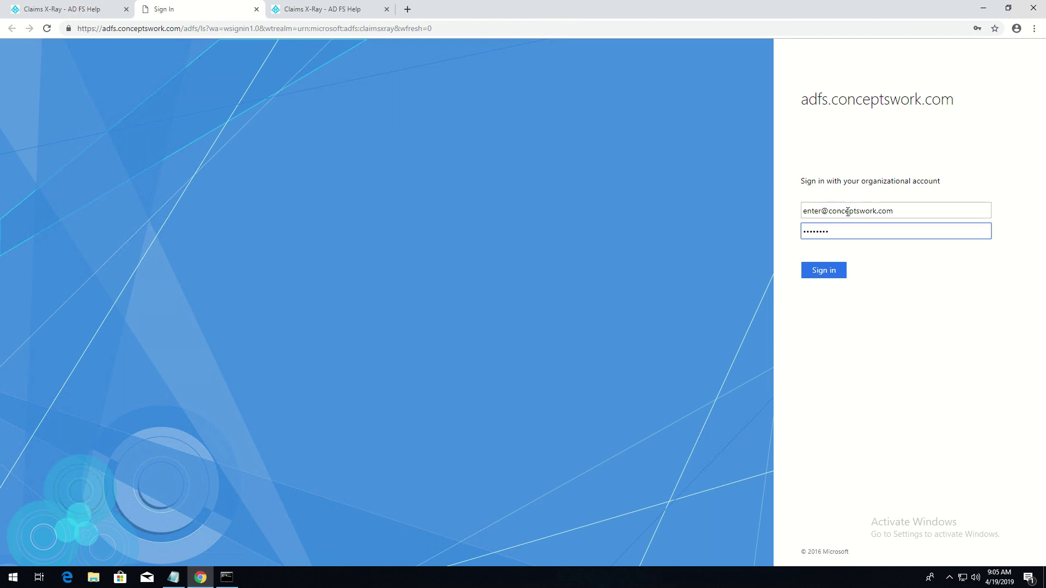
left_click(833, 275)
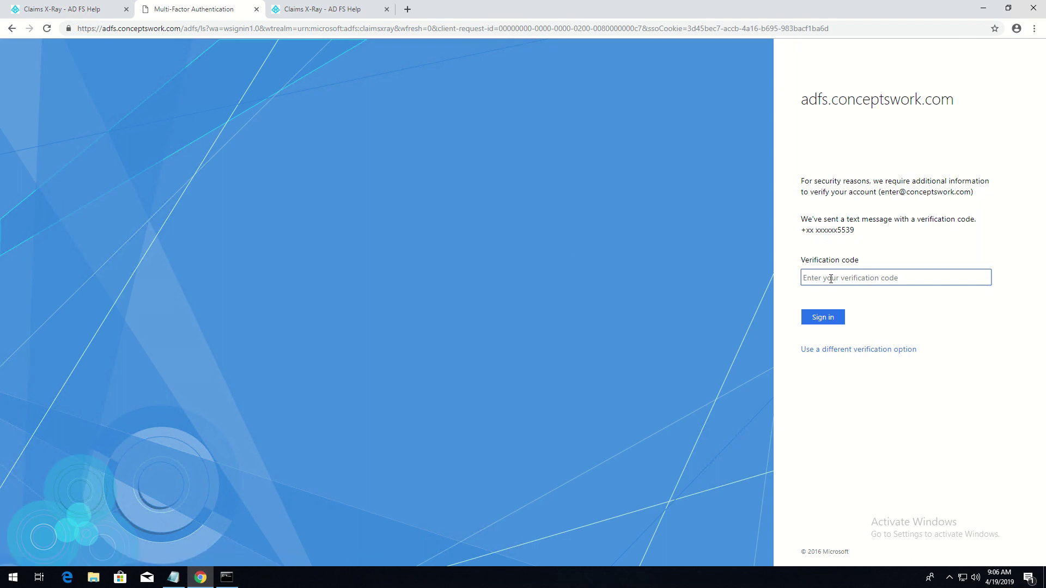
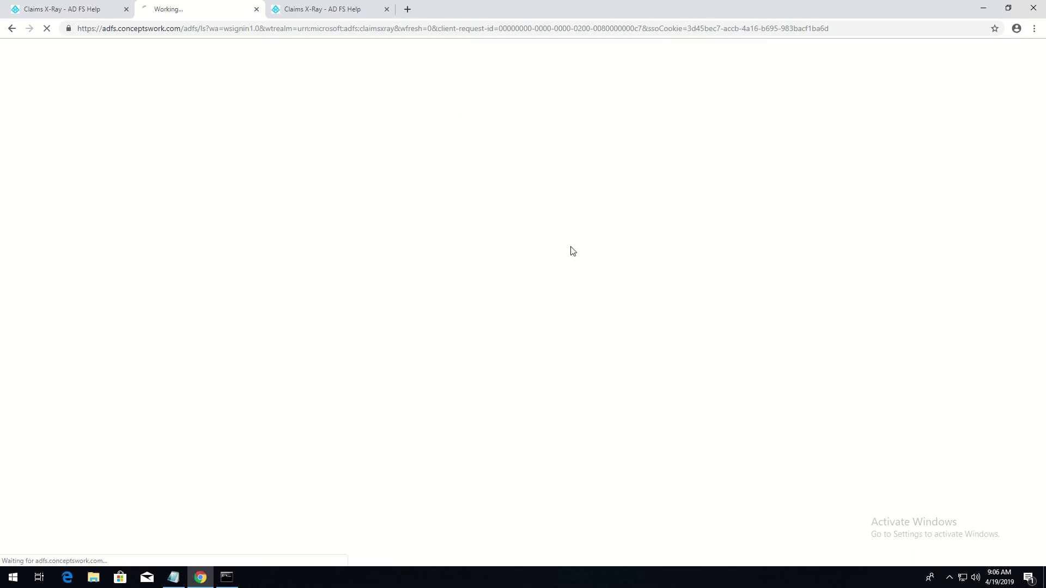
left_click(311, 9)
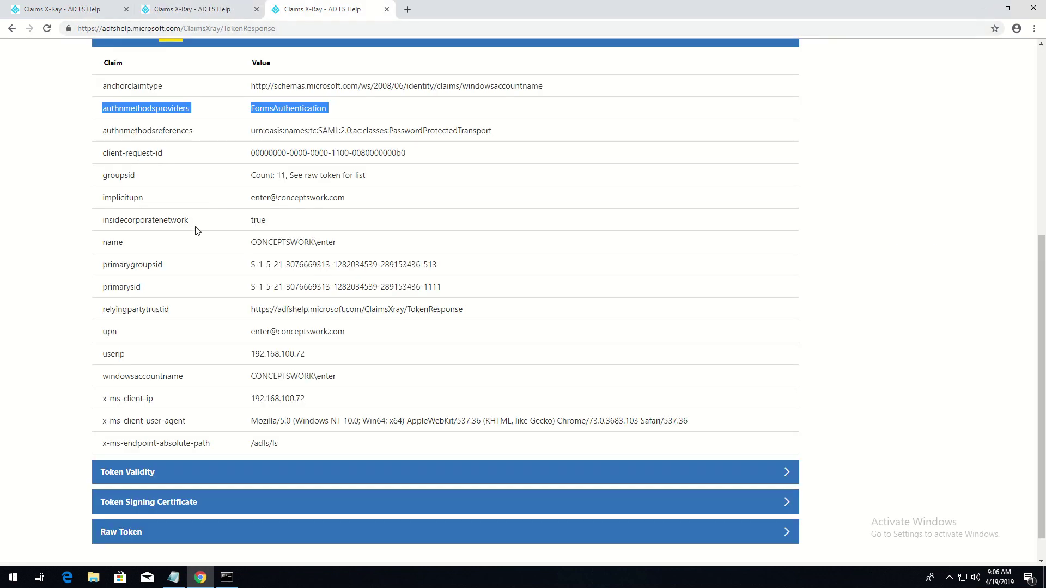
- Highlight the new token's FormsAuthentication and AzureMfaAuthentication values, then compare with the earlier forms-only token
left_click(193, 14)
scroll(225, 127, "down", 2)
left_click_drag(250, 325, 350, 339)
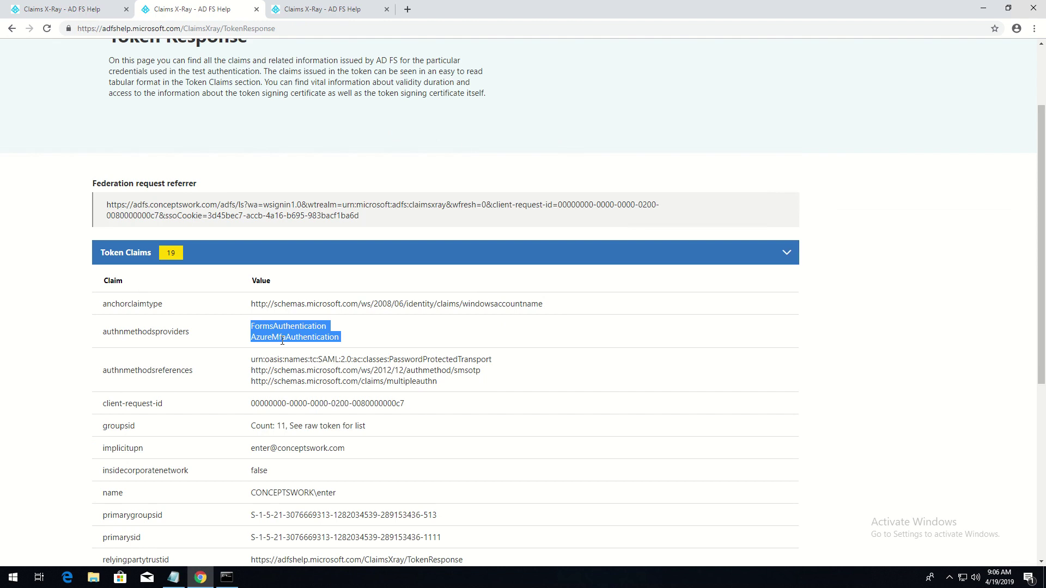
left_click(325, 5)
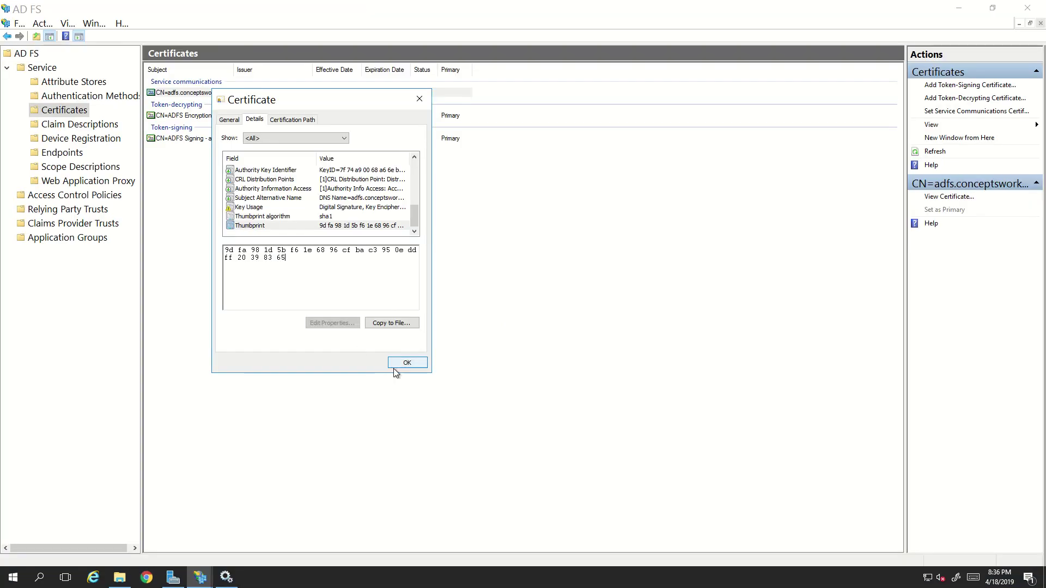
- Open ClaimsXray's access control policy: Permit everyone and require MFA from extranet access
left_click(399, 374)
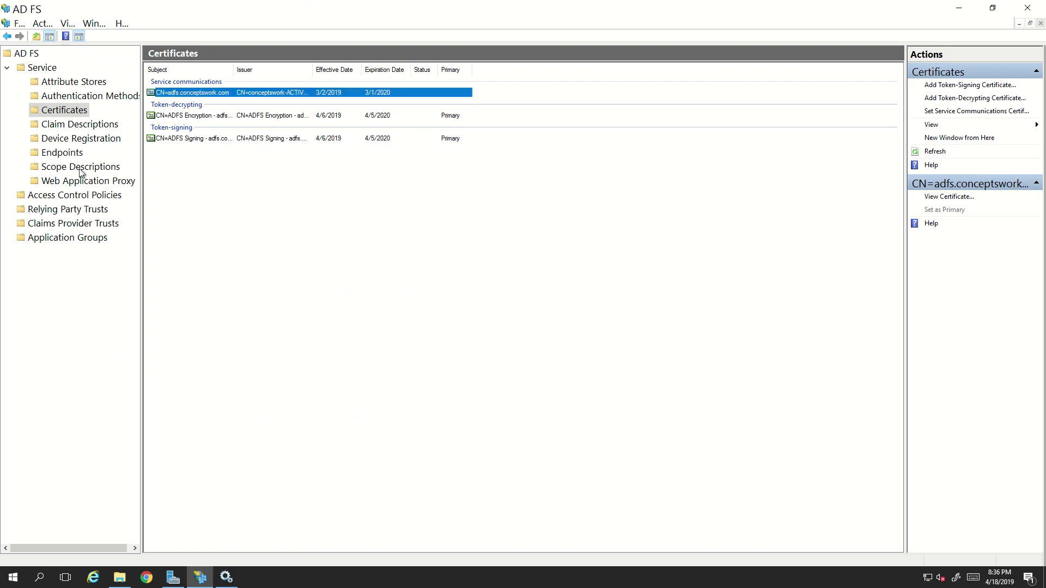
left_click(84, 209)
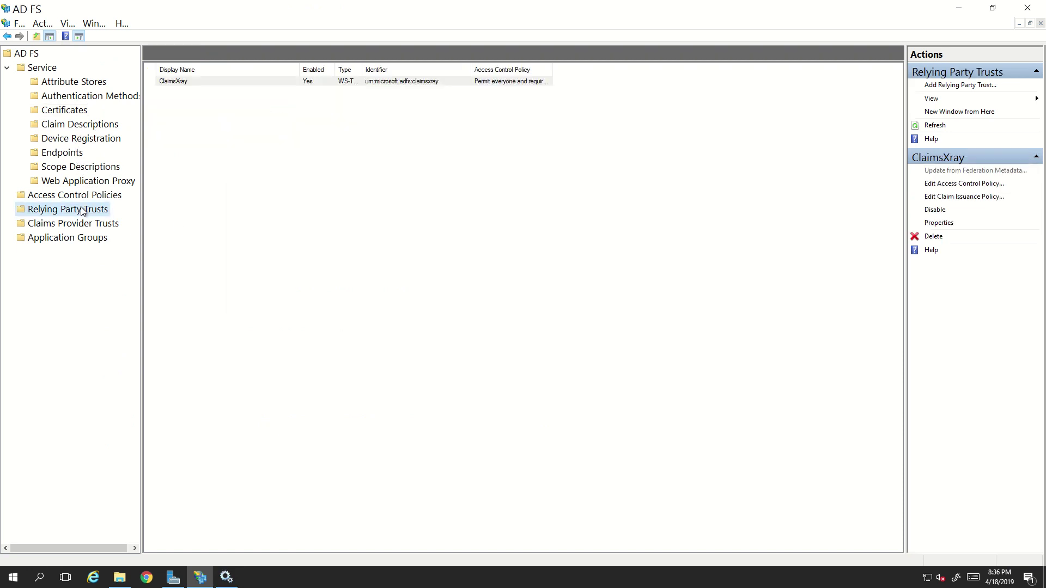
left_click(962, 184)
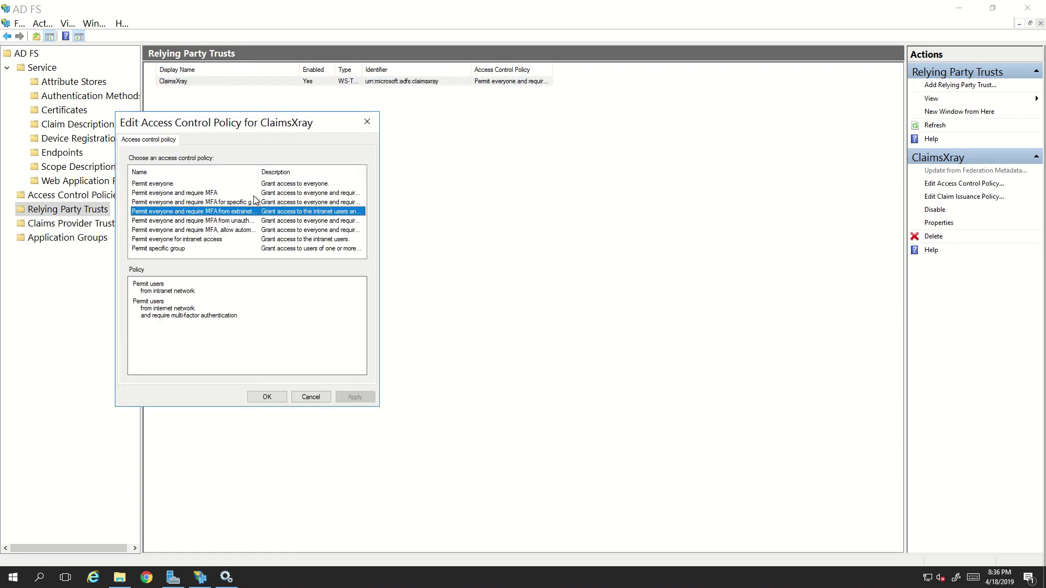
double_click(257, 171)
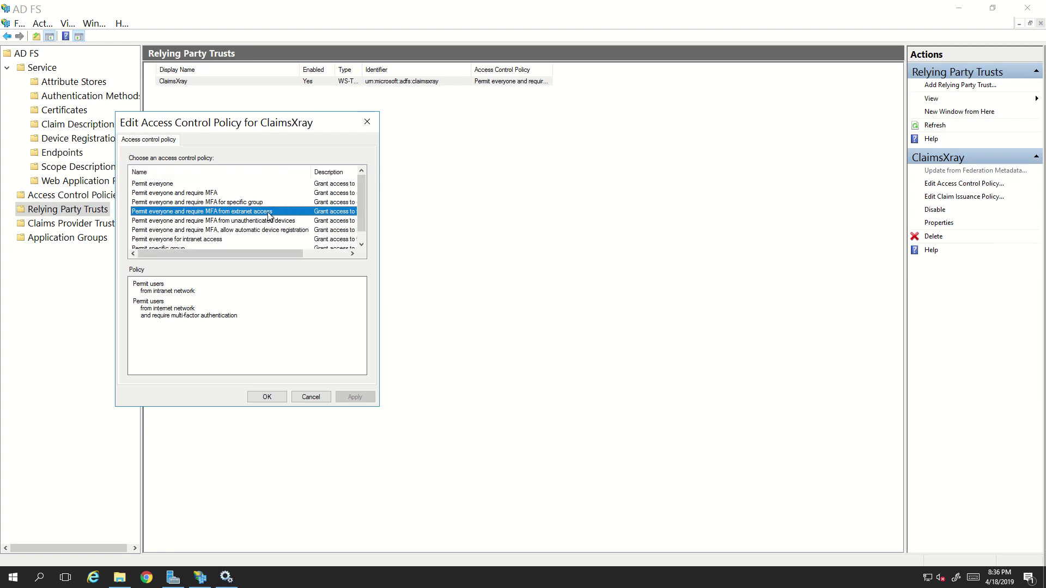